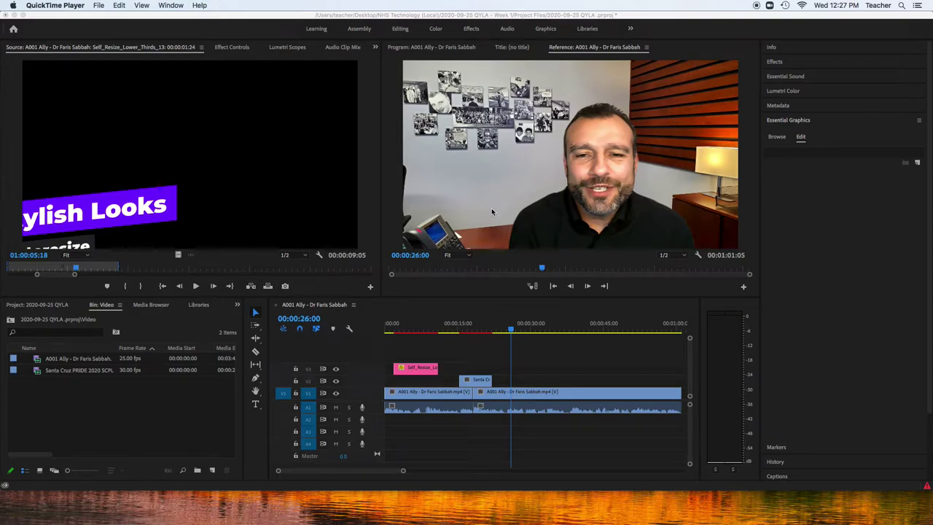
- Move the playhead to the cut at 00:00:18:15 and expand the Effects panel
left_click(417, 332)
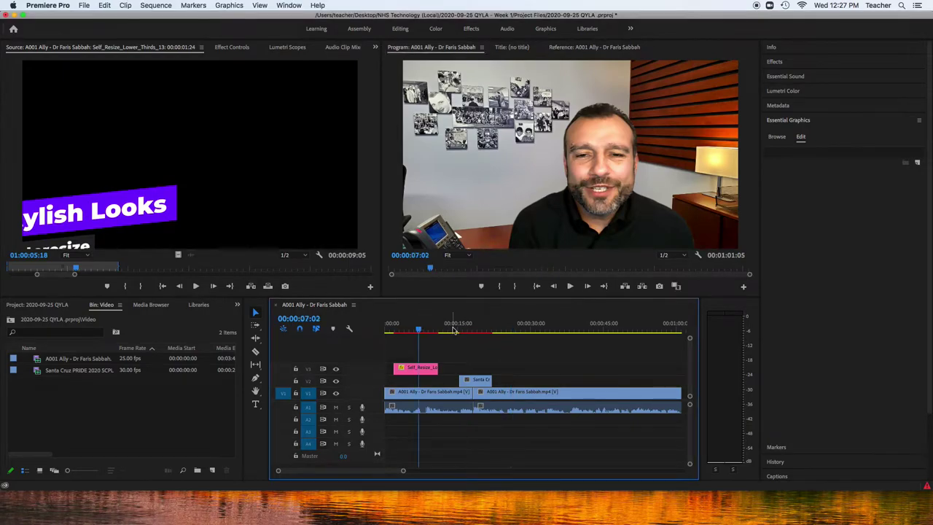
left_click(449, 328)
left_click(475, 327)
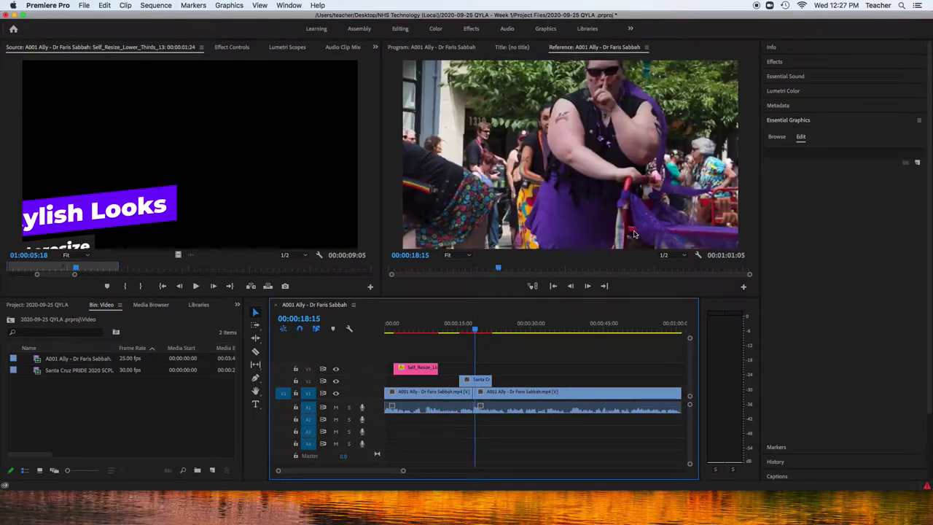
left_click(775, 62)
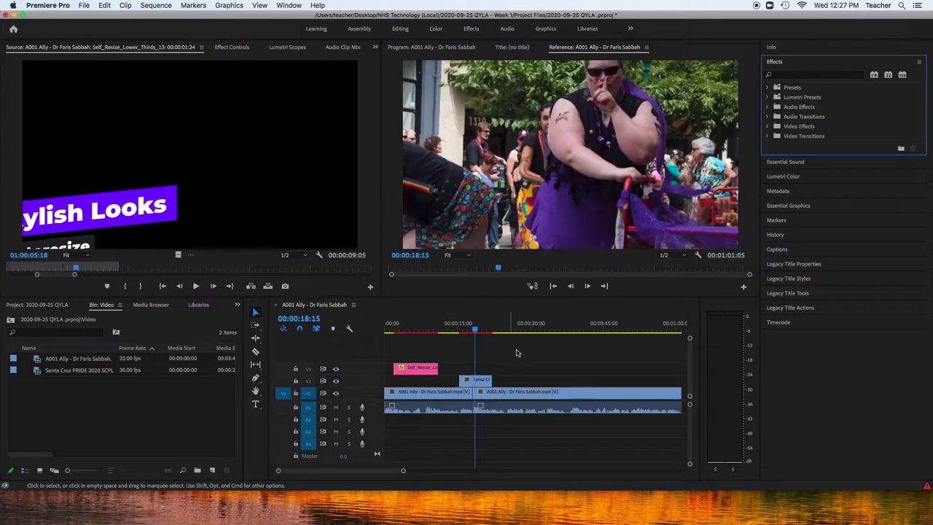
- Drag Dip to Black from Video Transitions > Dissolve onto the last V1 clip's end and preview the fade-out
scroll(593, 358, "right", 5)
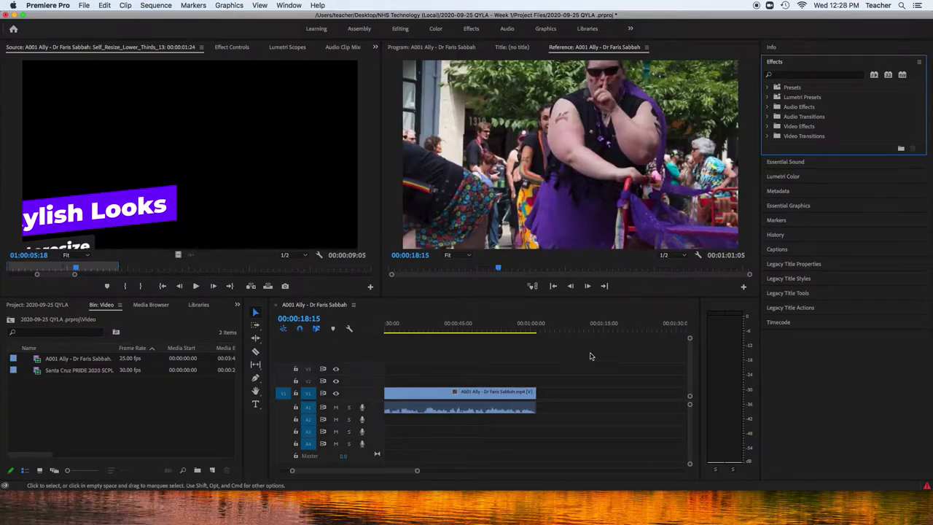
left_click(534, 330)
key("space")
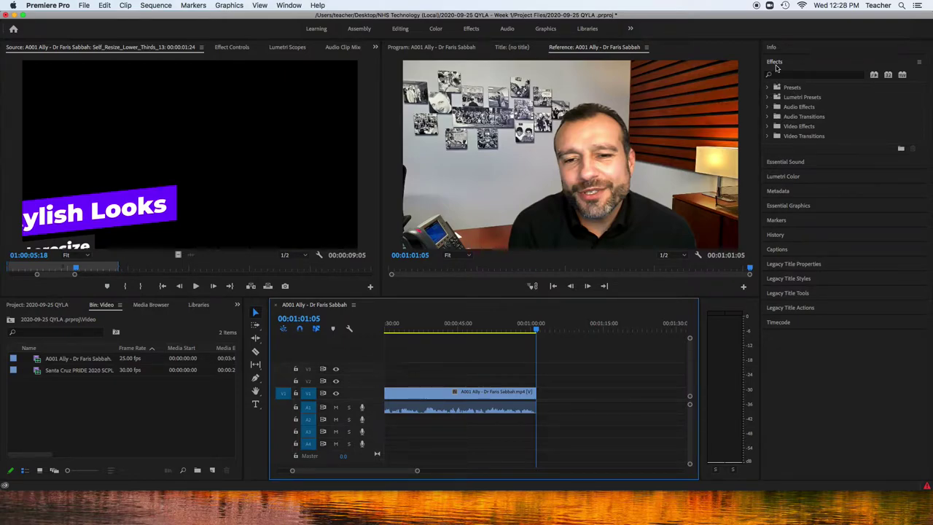
left_click(768, 136)
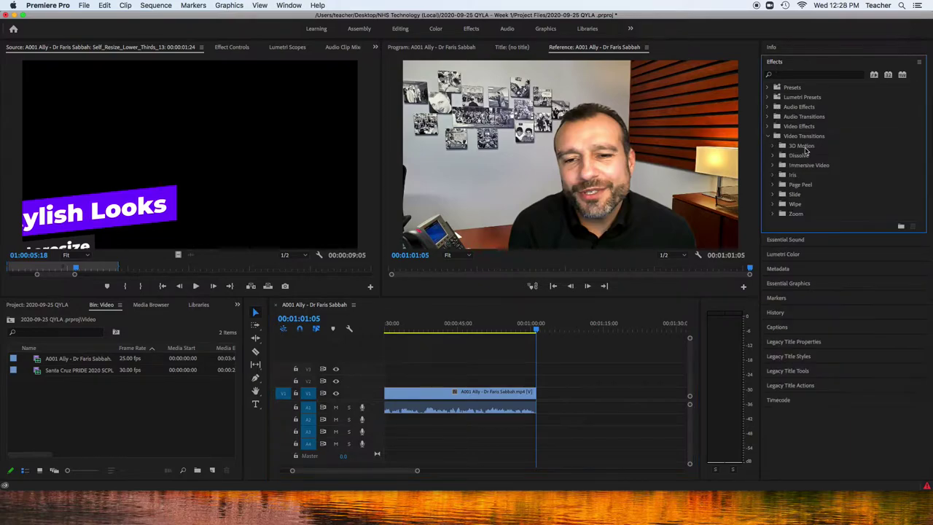
left_click(774, 156)
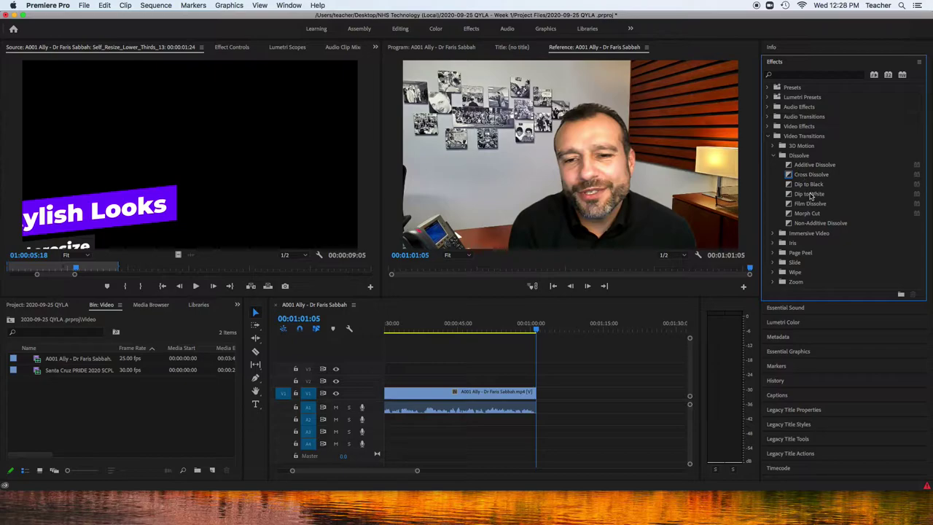
left_click_drag(810, 187, 538, 402)
left_click(525, 326)
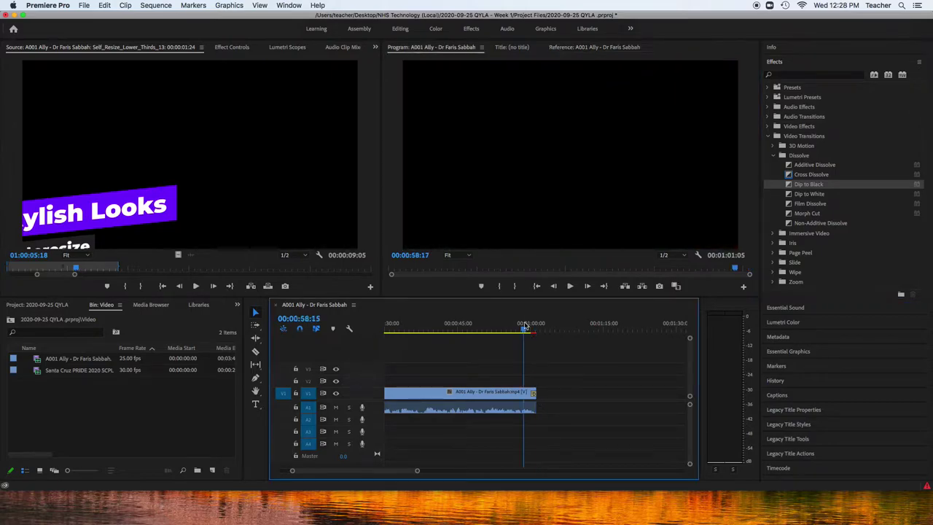
key("space")
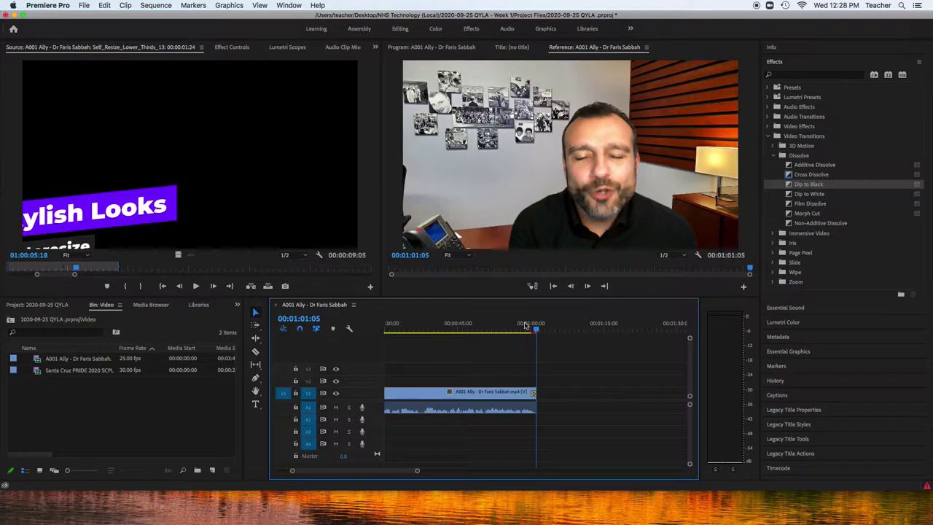
scroll(505, 351, "left", 5)
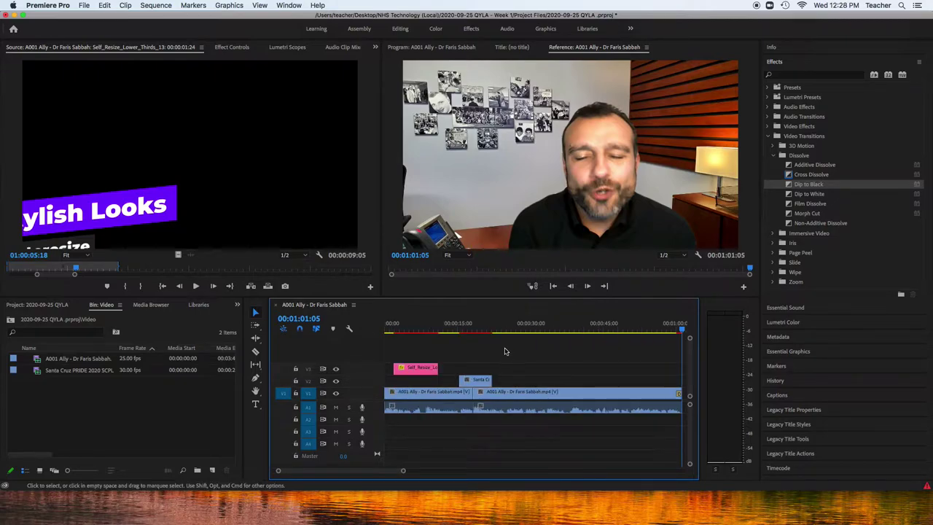
- Apply Cross Dissolve at the V1 cut between the two interview clips and play it back
left_click(790, 175)
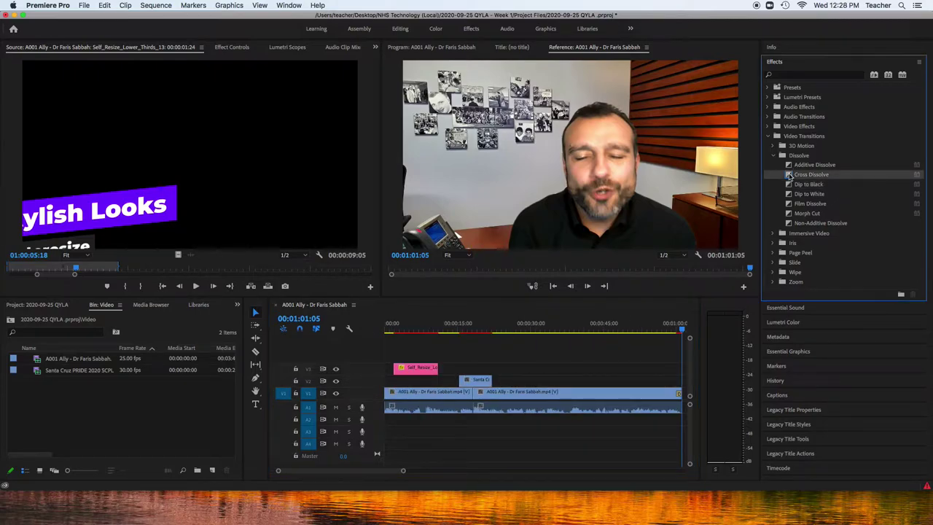
left_click_drag(790, 176, 494, 392)
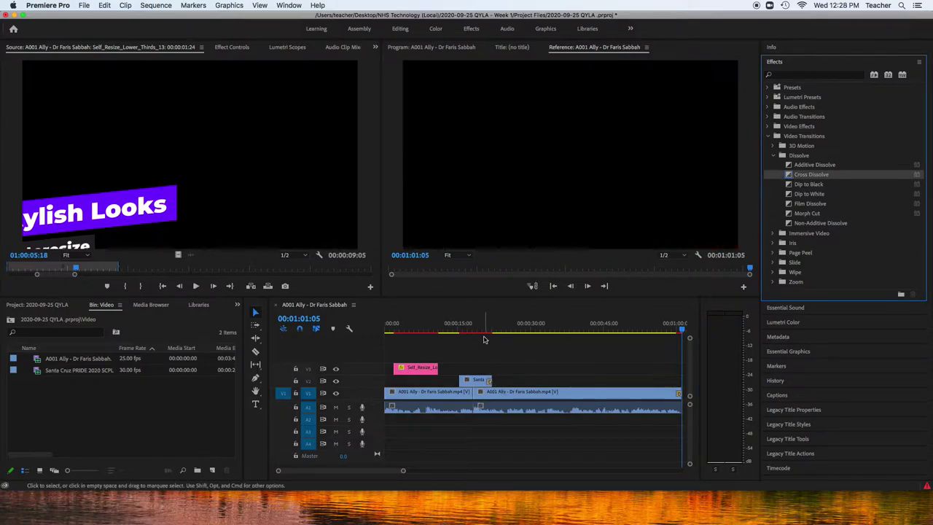
left_click(484, 332)
key("space")
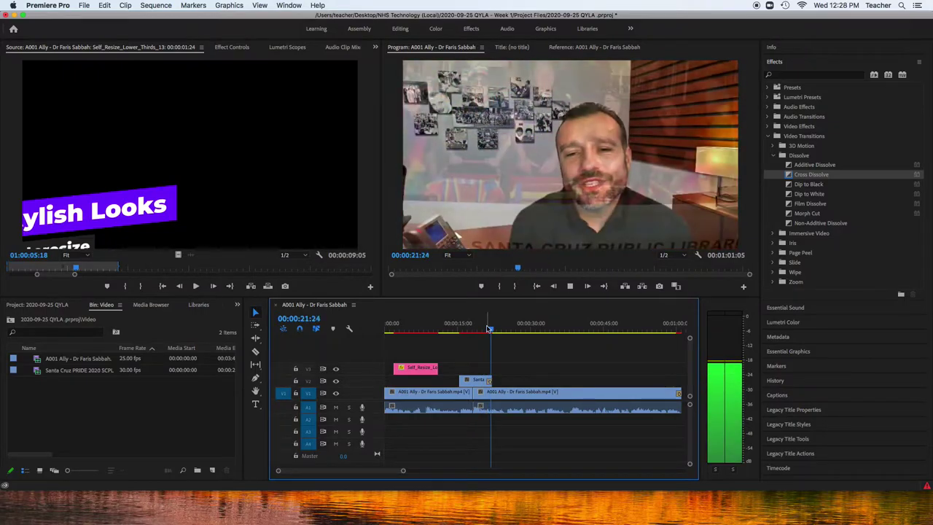
key("space")
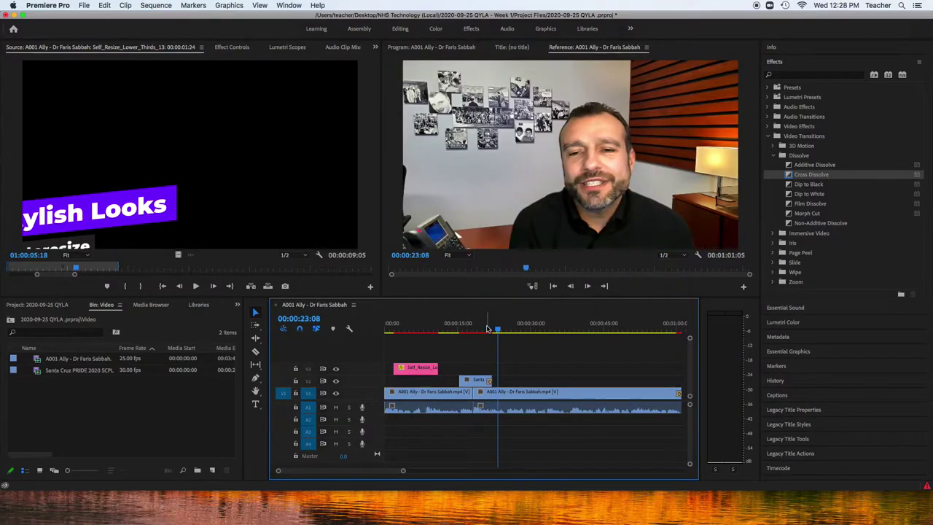
- In Effect Controls > Motion, set the second interview clip's Scale to 129 and Position to 497, 256
double_click(569, 395)
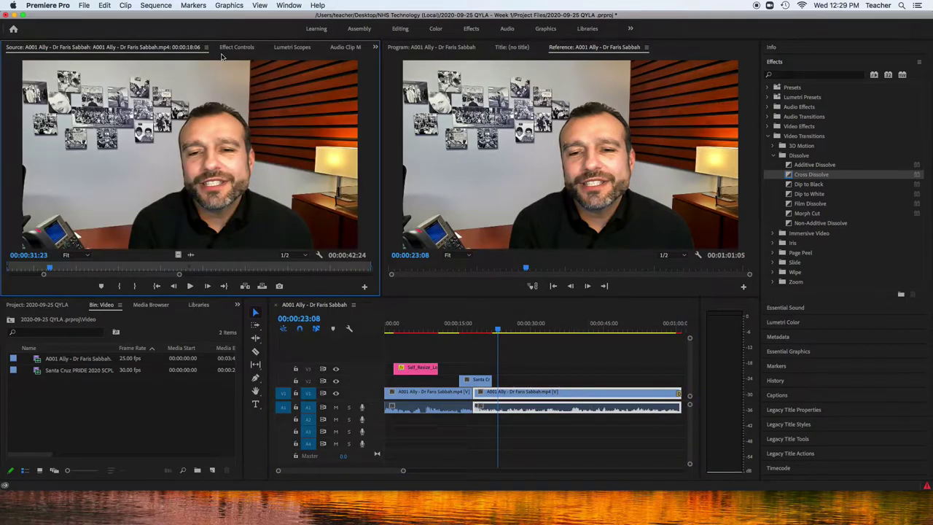
left_click(220, 48)
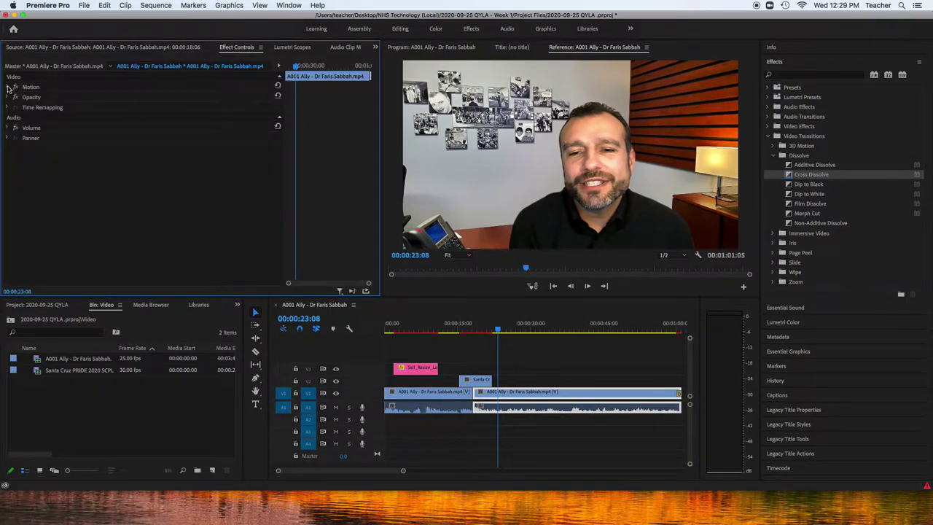
left_click(7, 87)
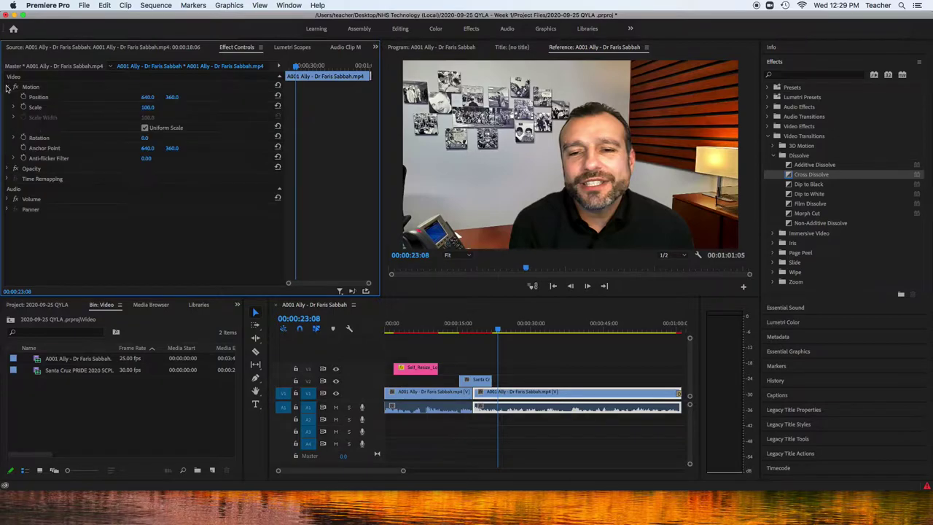
mouse_move(147, 107)
left_mouse_down()
mouse_move(178, 98)
mouse_move(156, 97)
left_mouse_up()
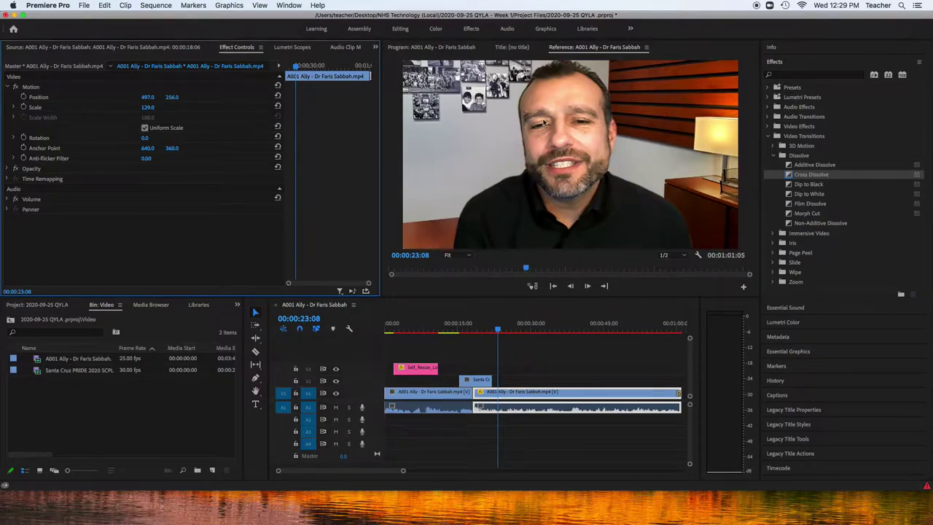
left_click(806, 76)
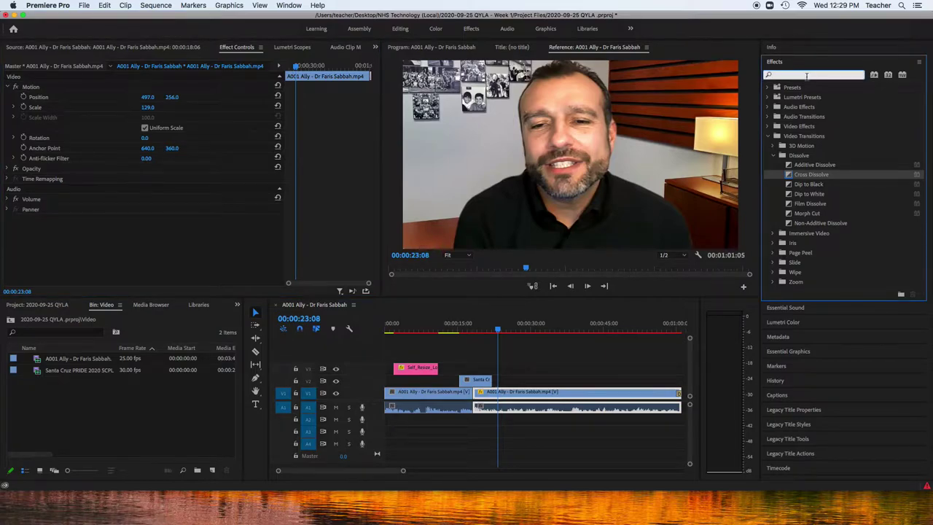
- Search 'deno', apply DeNoise to the second clip's A1 audio, listen, then select the interview clips
type("denoise")
key("Return")
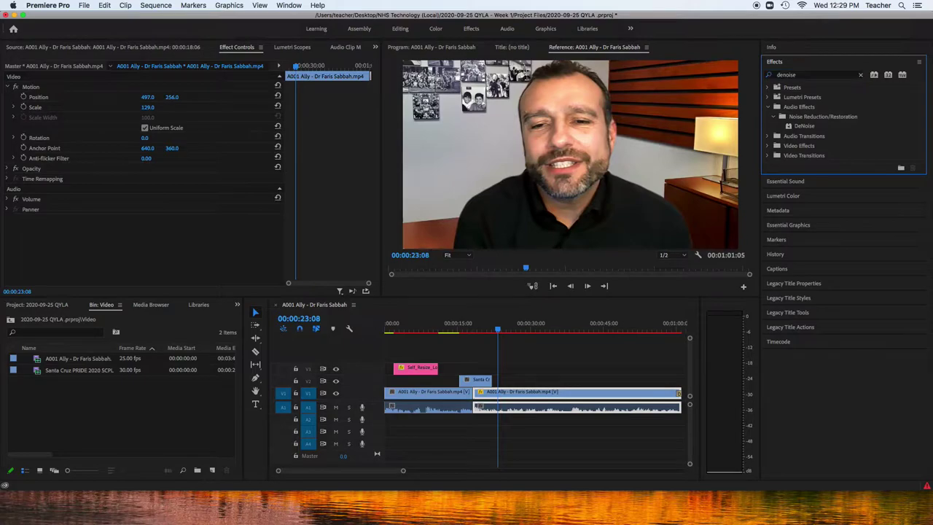
left_click_drag(803, 126, 508, 410)
key("space")
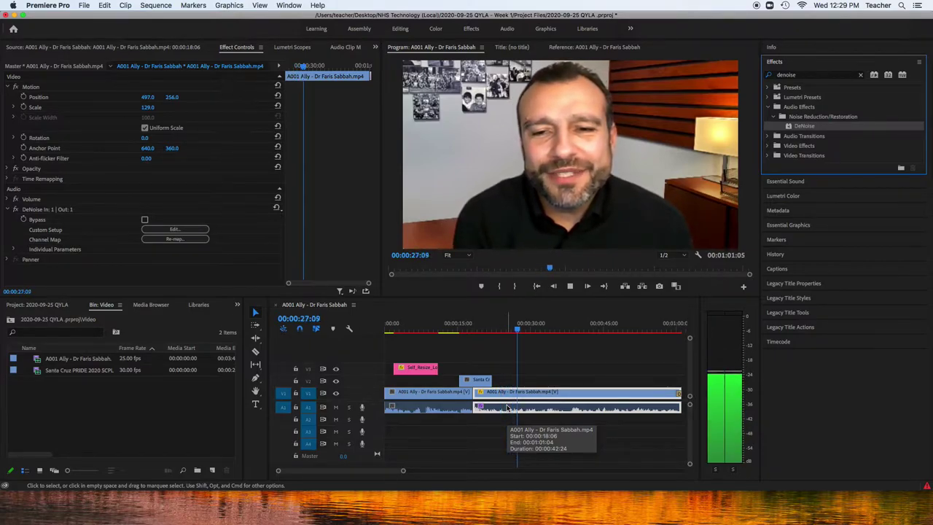
key("space")
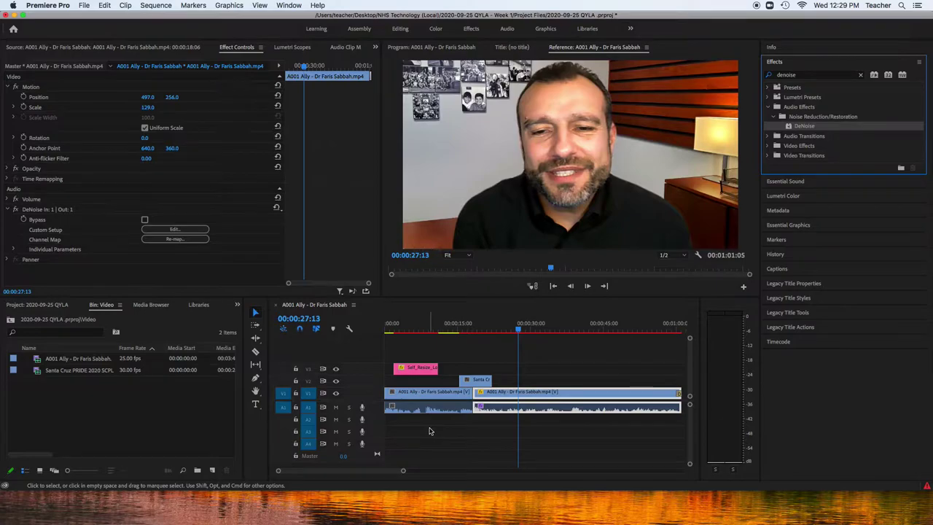
left_click_drag(420, 433, 545, 396)
- Normalize all peaks of the selected interview clips' audio to 0 dB with Audio Gain
right_click(546, 395)
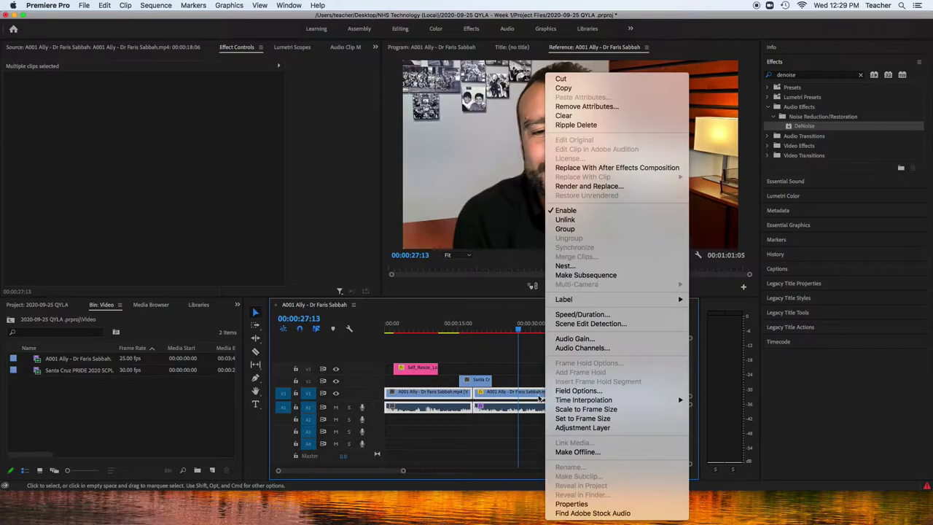
left_click(592, 340)
left_click(403, 269)
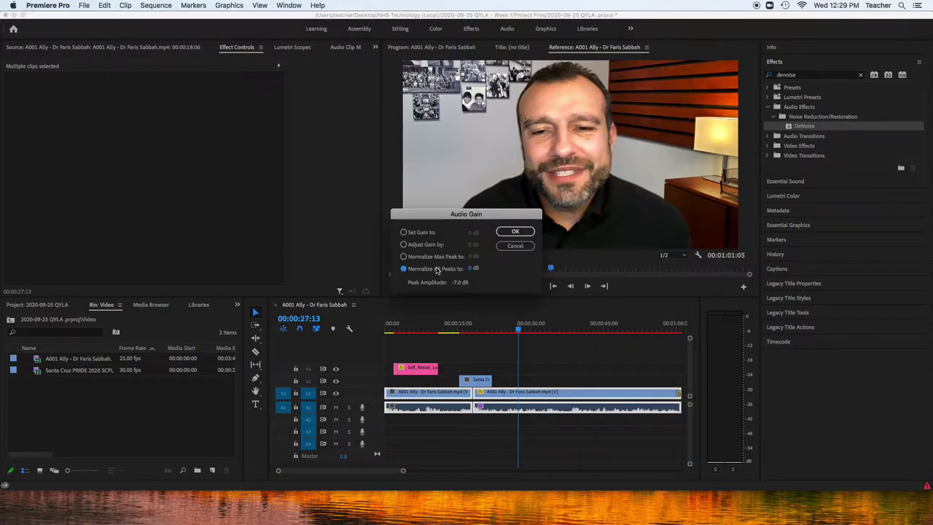
left_click(518, 232)
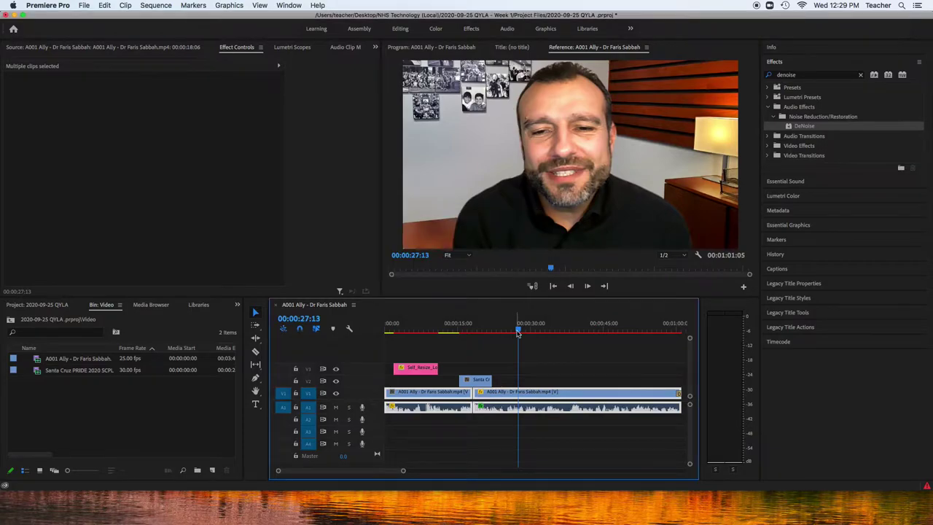
- Play the interview to about 00:00:32:17, then deselect all timeline clips
key("space")
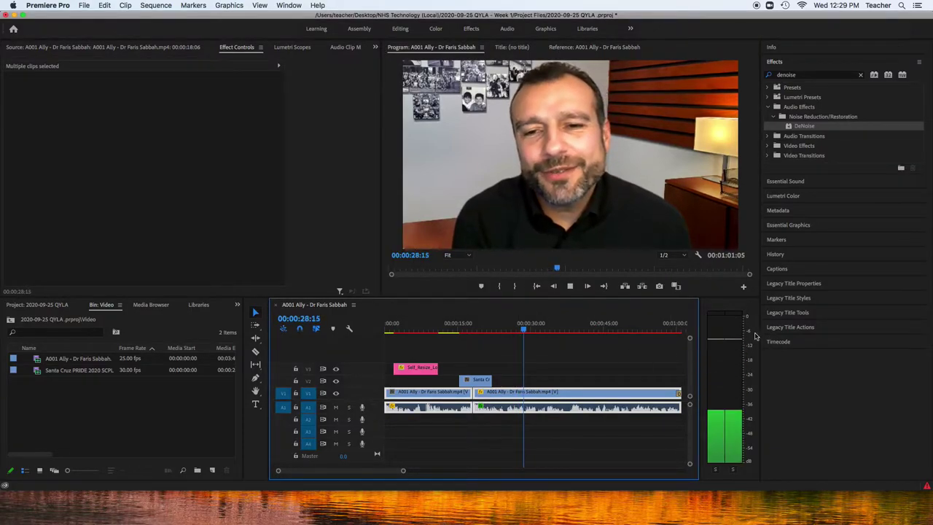
key("space")
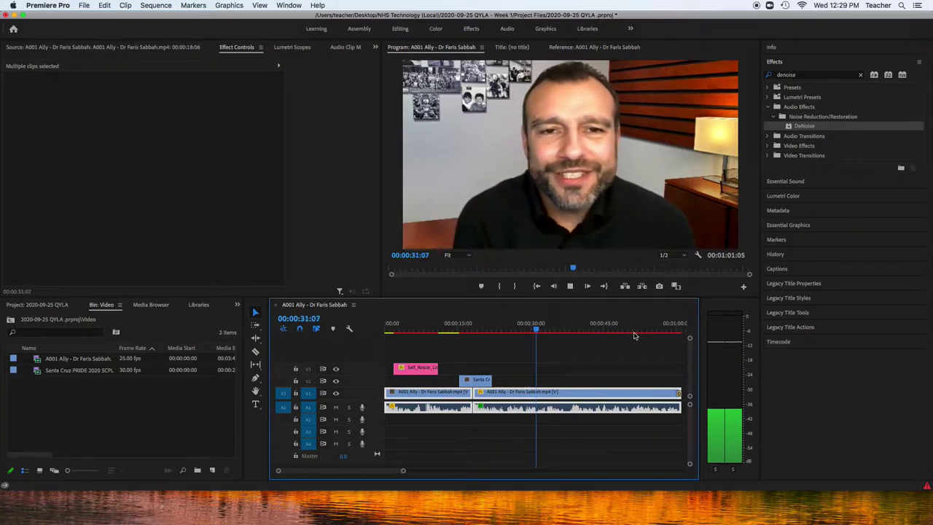
key("space")
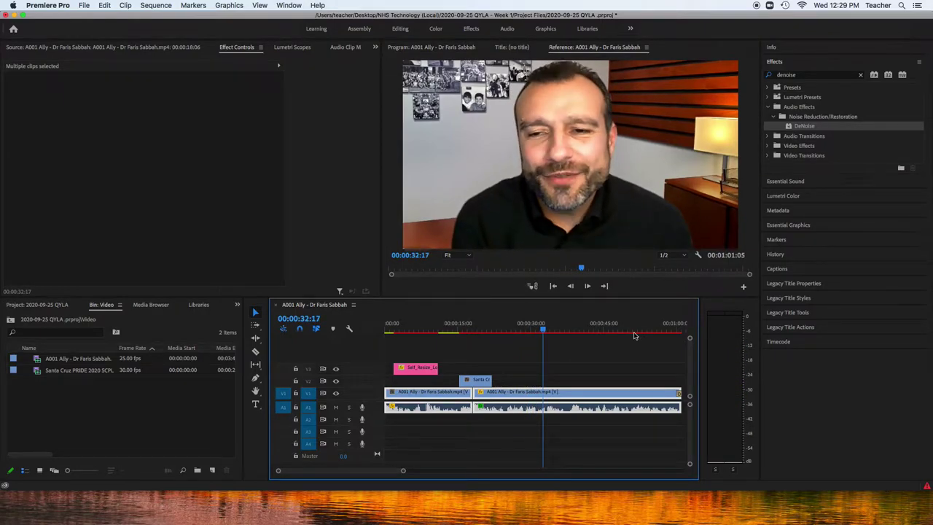
left_click(568, 355)
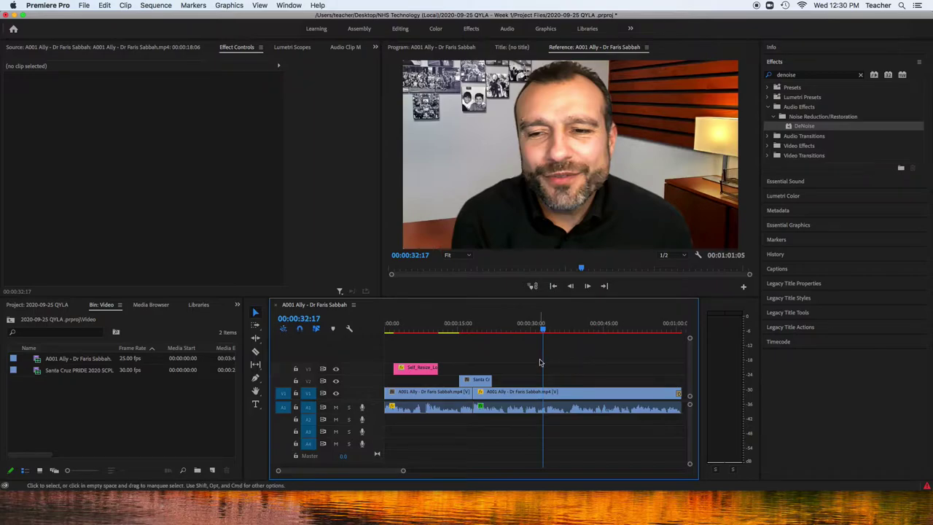
- Search Envato Elements for 'acoustic' in the Music category, limited to instrumental tracks
left_click(344, 506)
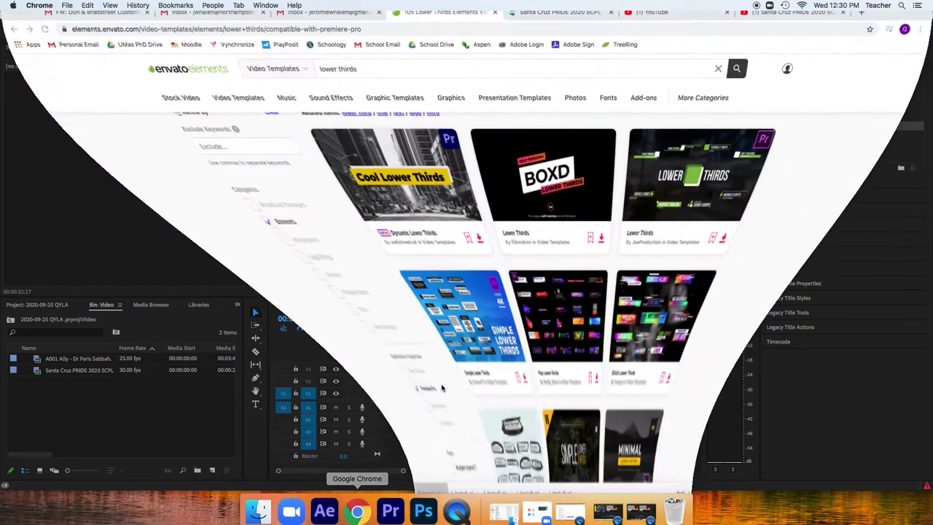
left_click_drag(350, 80, 290, 80)
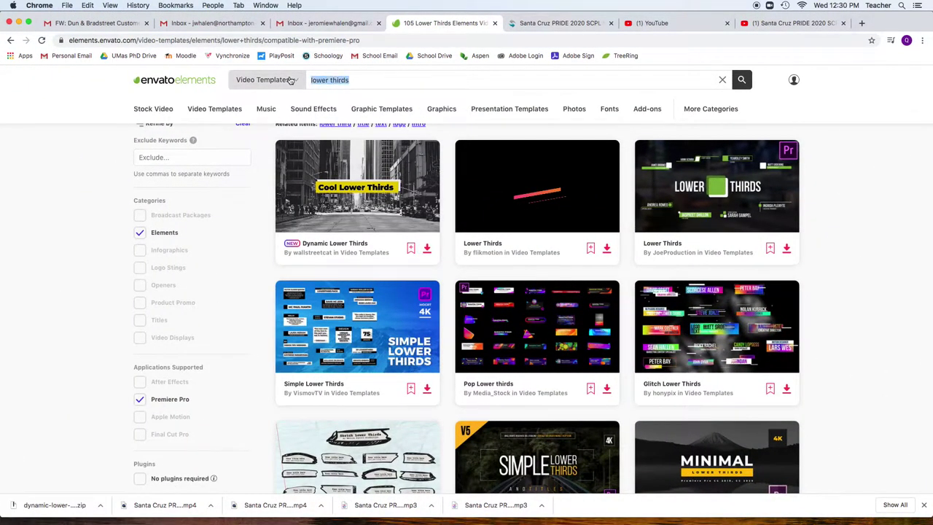
type("acoustic guitar")
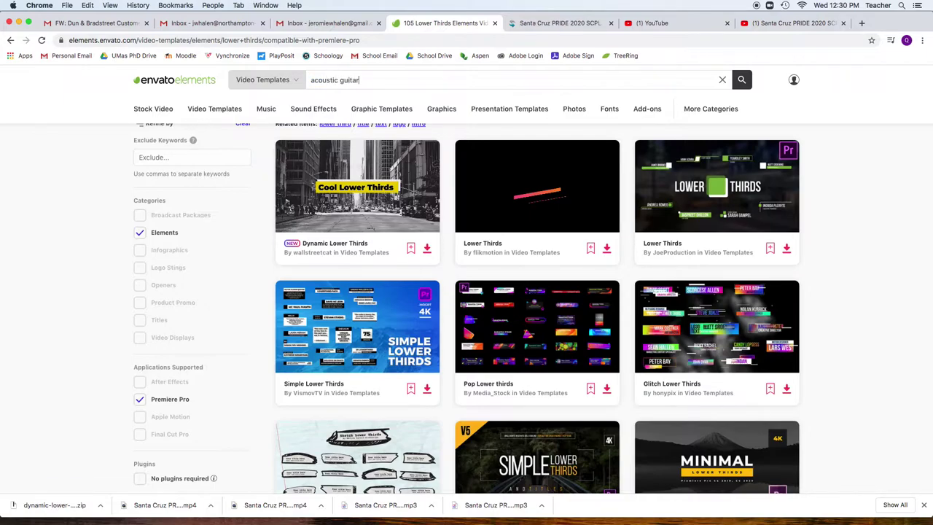
key("Return")
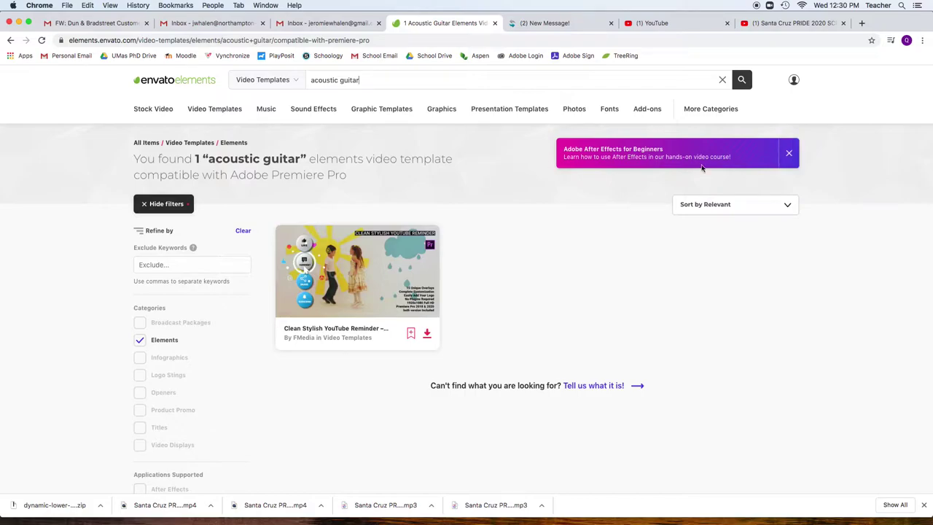
left_click(139, 340)
left_click(264, 80)
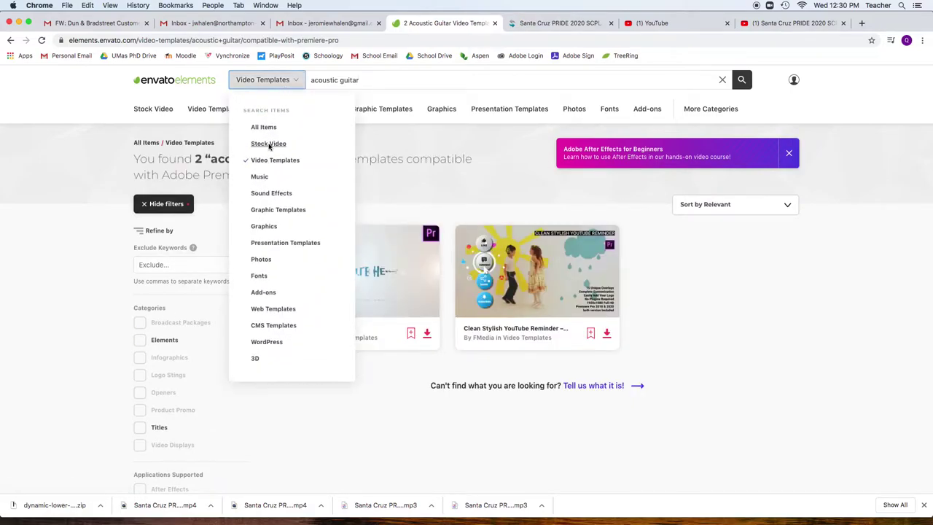
left_click(260, 177)
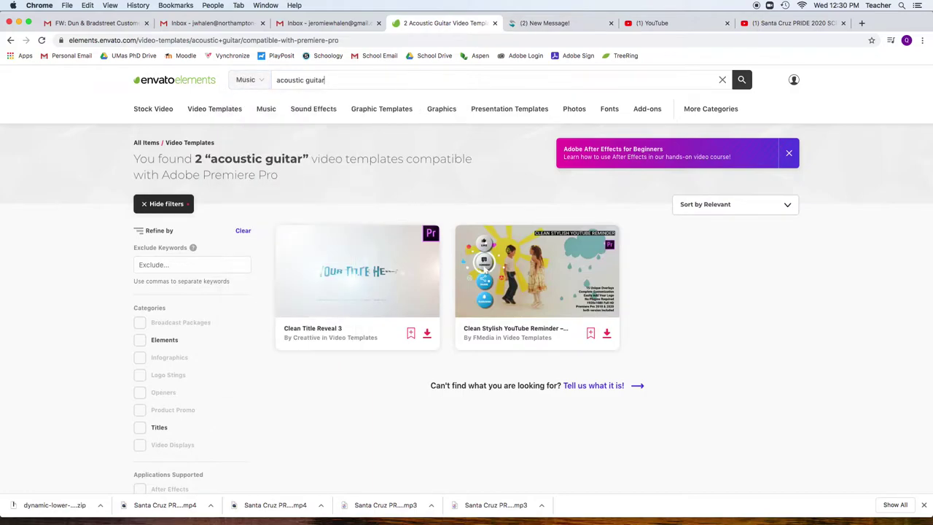
scroll(113, 363, "down", 1)
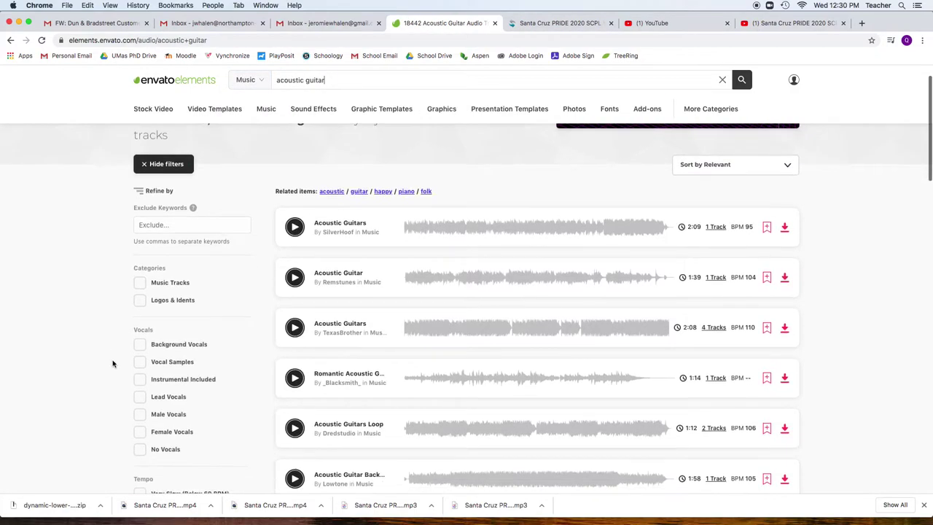
left_click(140, 379)
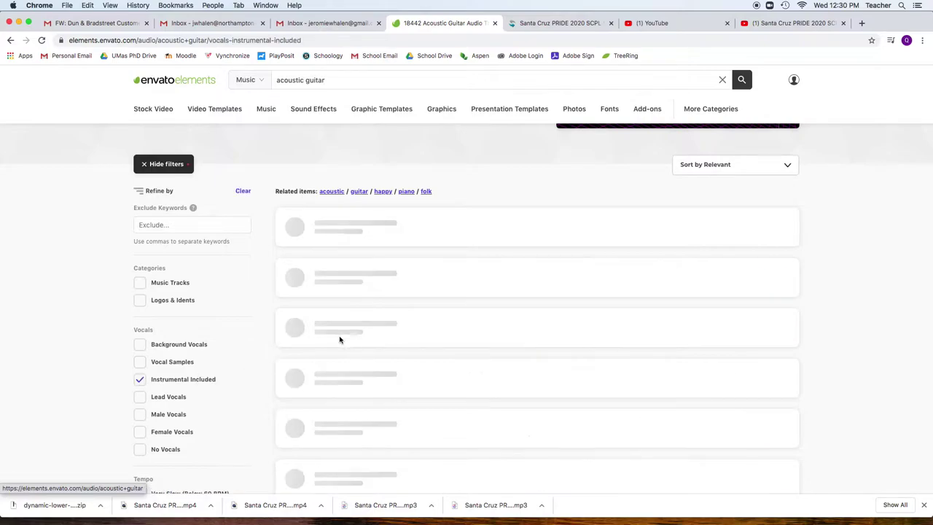
- Preview Inspiring Acoustic Guitar, download it into The Transcript Week 01, and open the zip
left_click(295, 226)
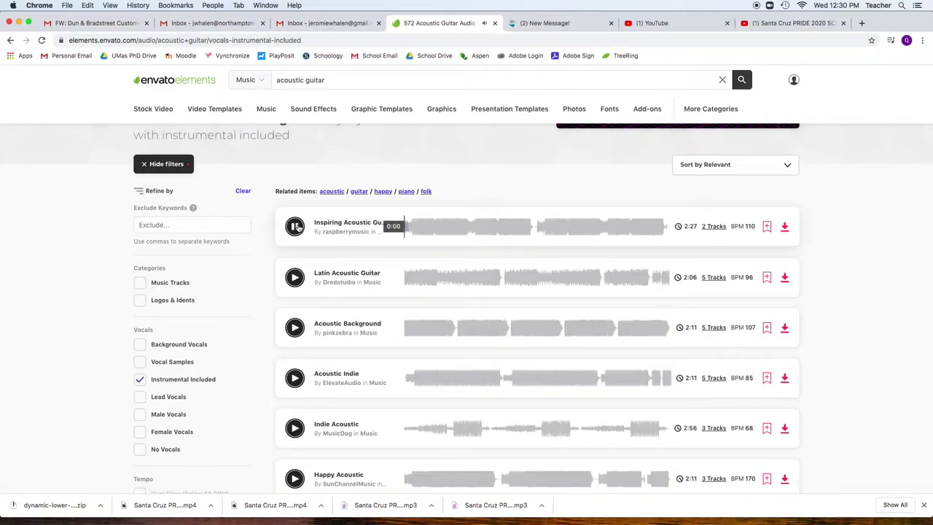
left_click(295, 226)
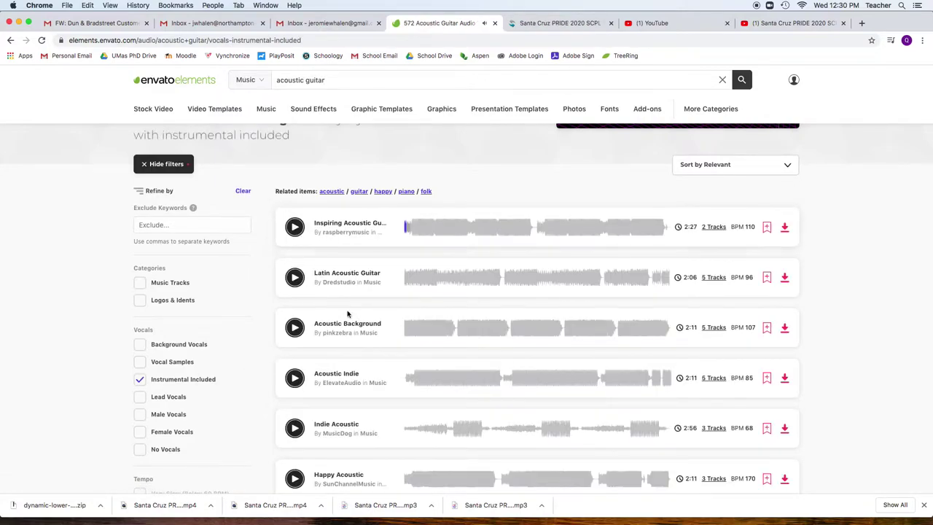
left_click(784, 227)
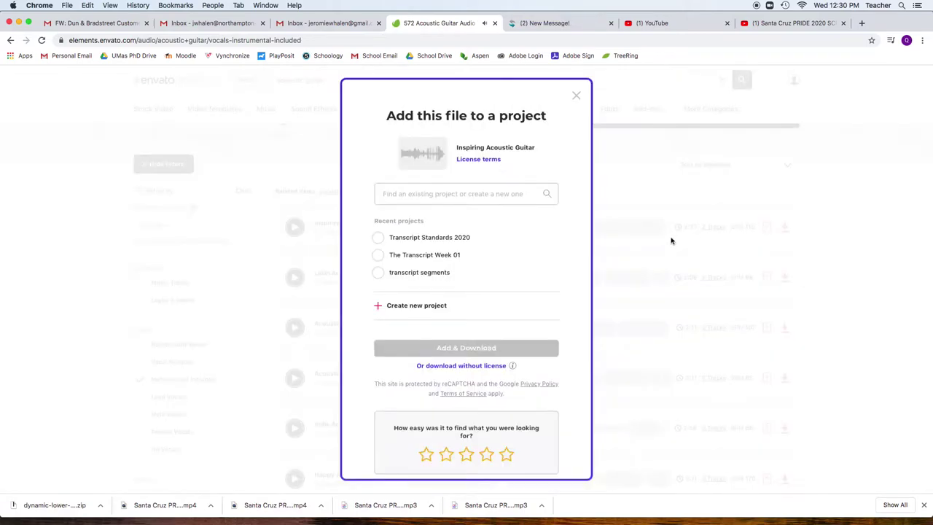
left_click(378, 256)
left_click(483, 348)
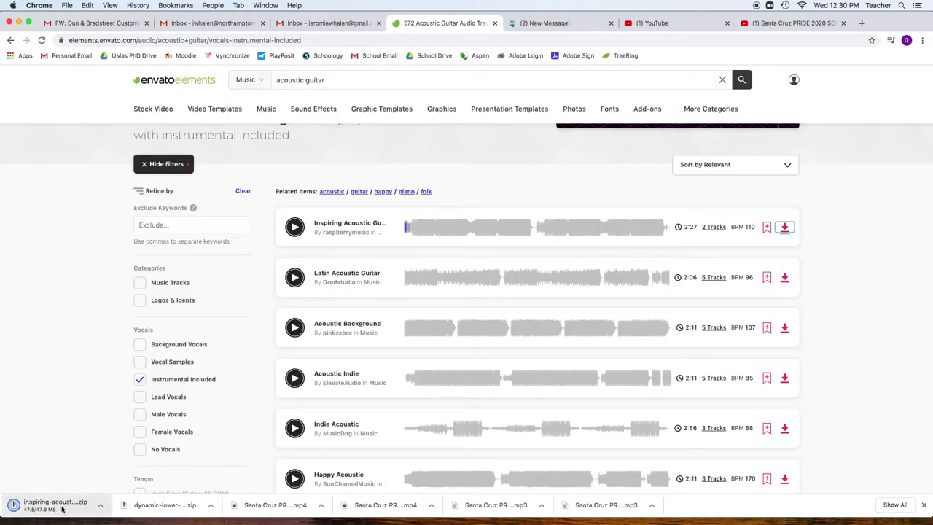
left_click(55, 507)
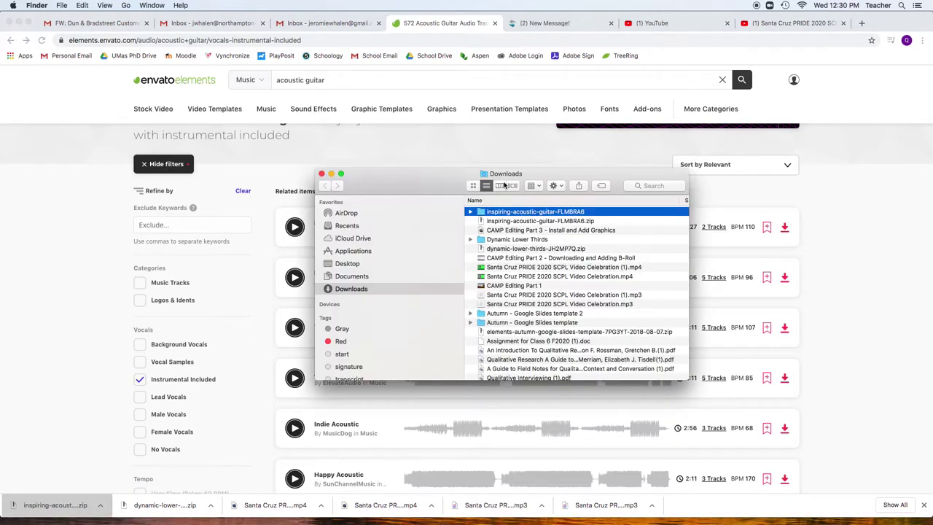
- Copy both raspberrymusic .wav files into Desktop > NHS Technology > 2020-09-25 QYLA - Week 1 > Audio
double_click(481, 212)
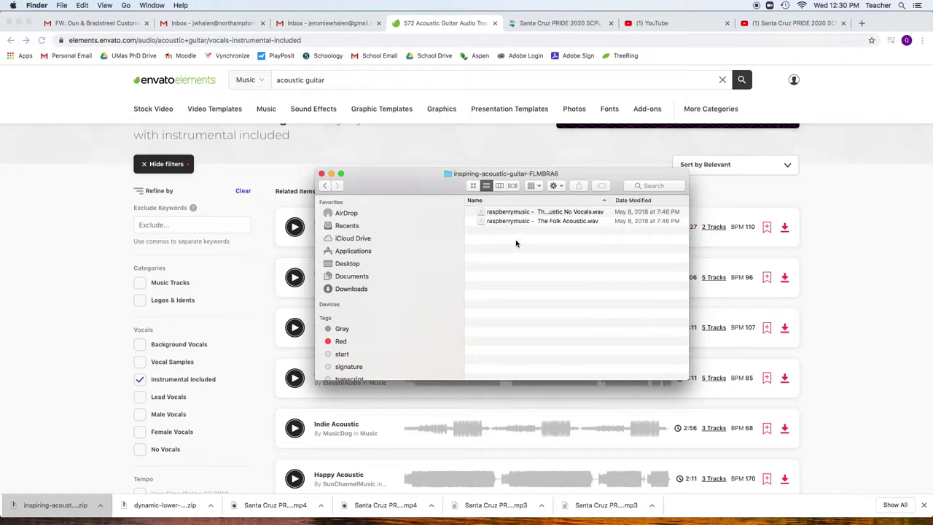
left_click_drag(516, 244, 554, 217)
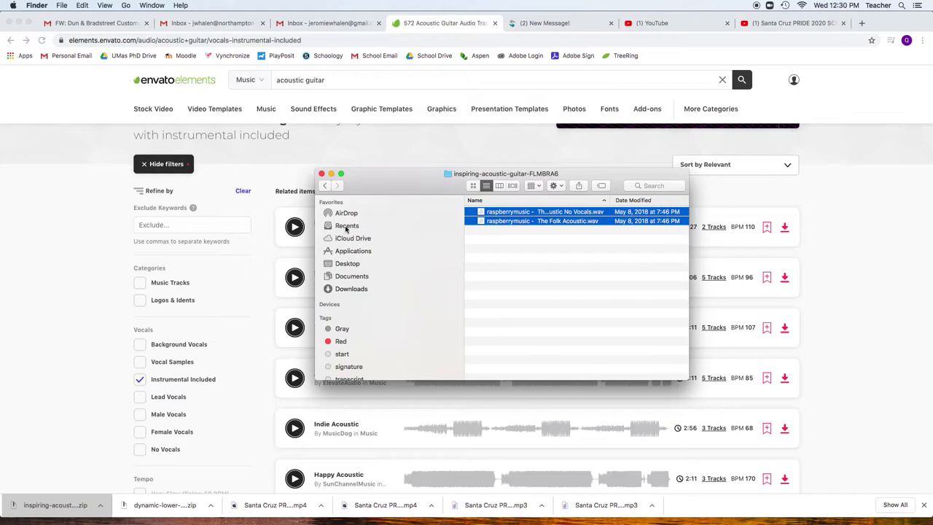
left_click(348, 264)
double_click(538, 223)
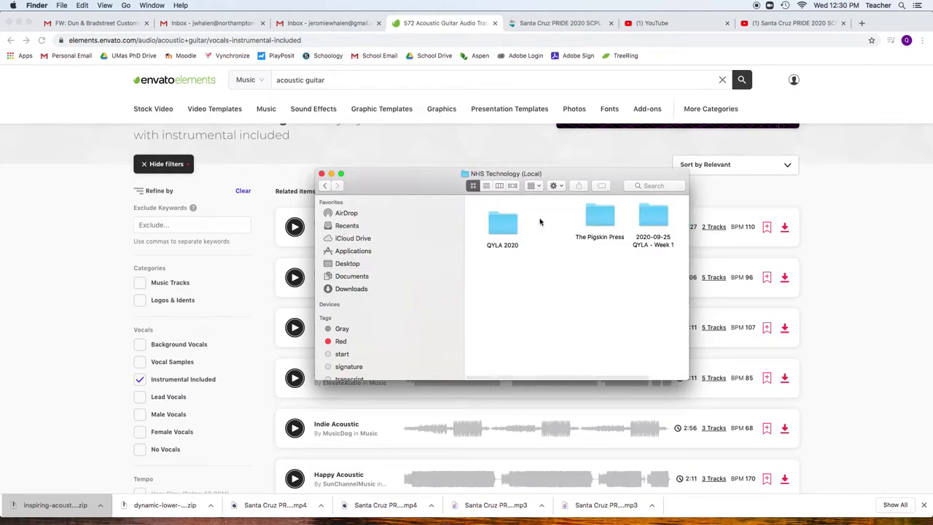
double_click(639, 222)
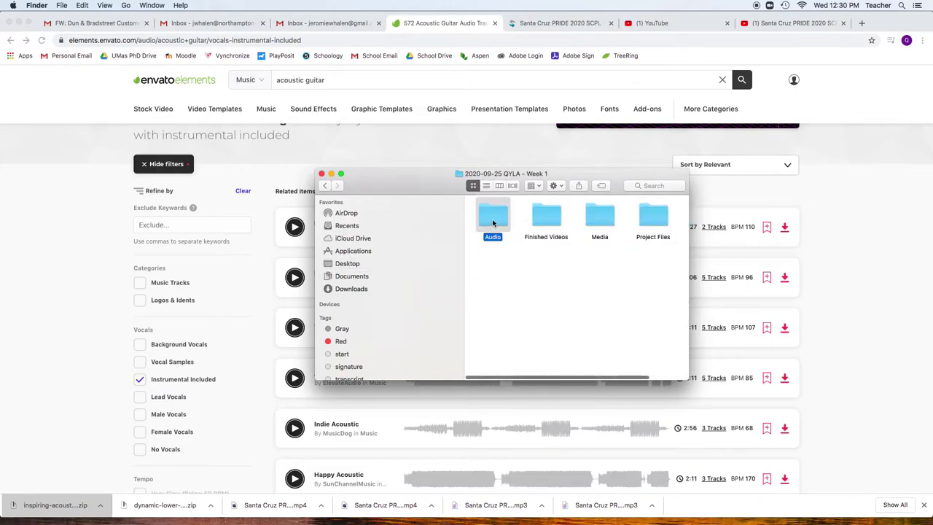
double_click(493, 219)
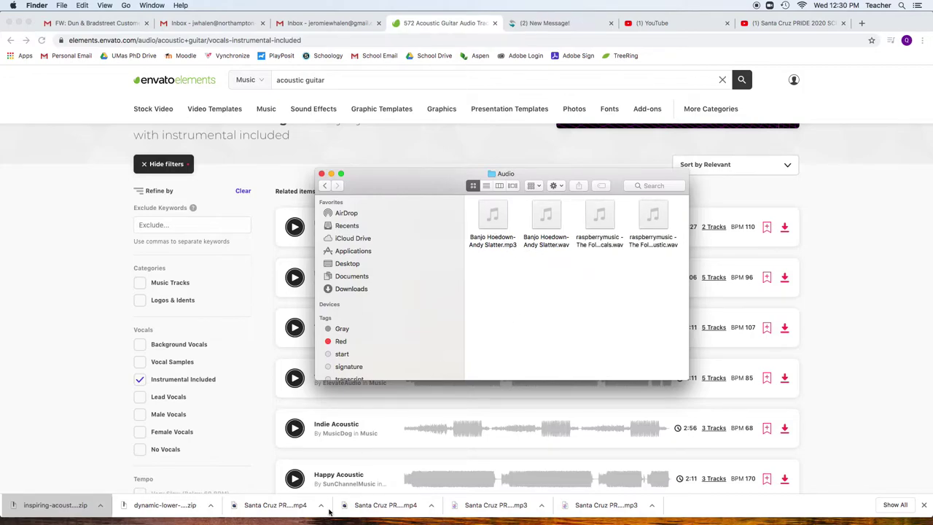
- Import the raspberrymusic acoustic track from the project's Audio folder into the Premiere Pro bin
left_click(390, 503)
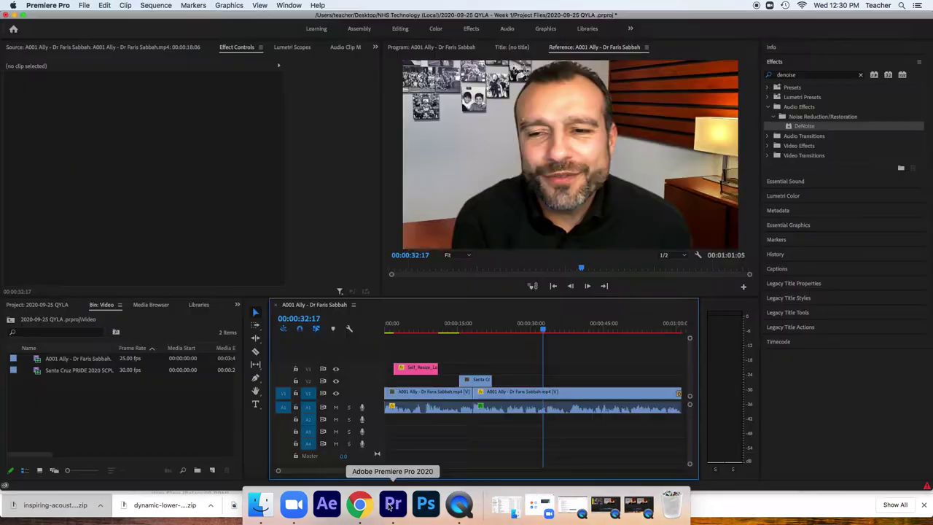
left_click(102, 417)
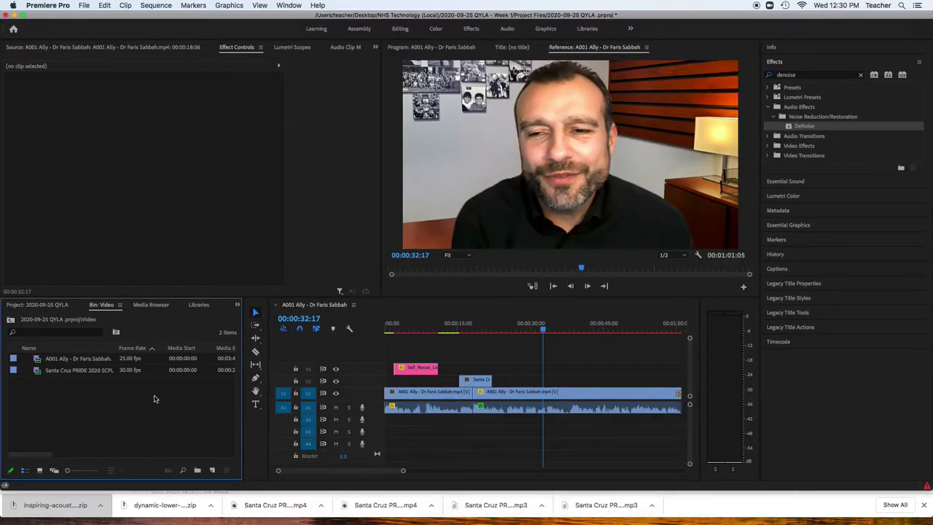
double_click(143, 401)
left_click(440, 95)
left_click(460, 96)
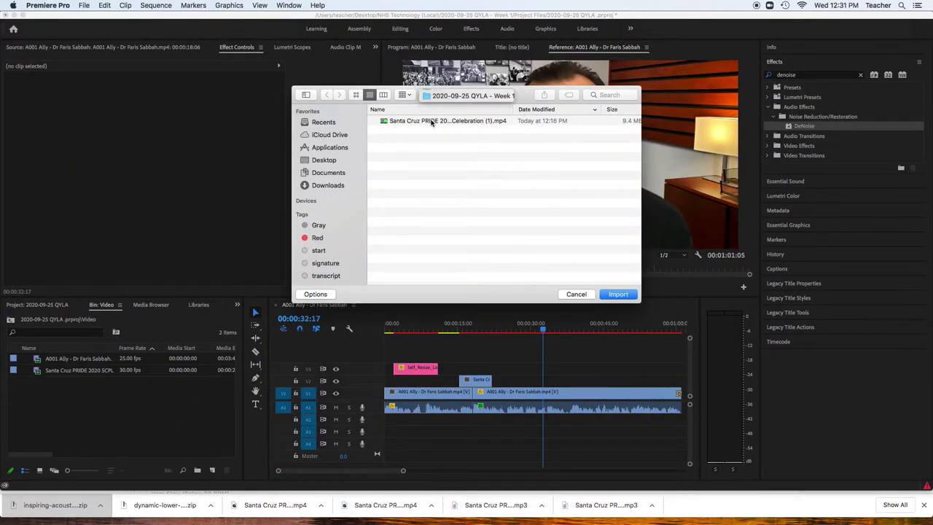
left_click(409, 124)
double_click(409, 124)
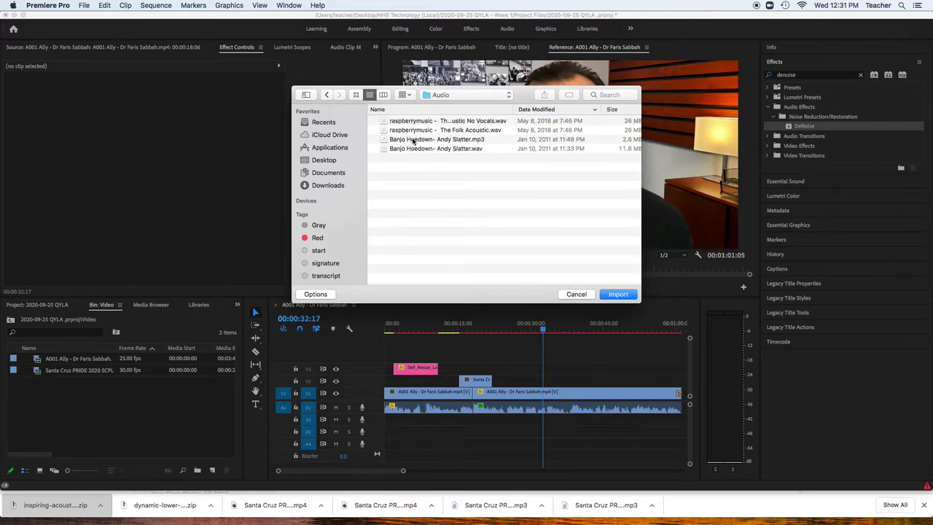
double_click(413, 126)
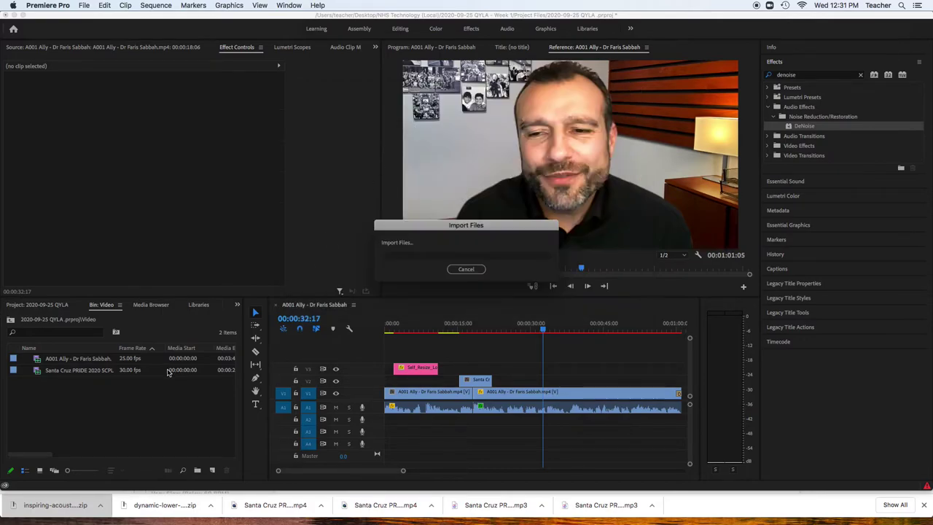
- Place the raspberrymusic track on A2, set the playhead near 29 s, and zoom out
left_click_drag(87, 383, 389, 417)
left_click(531, 329)
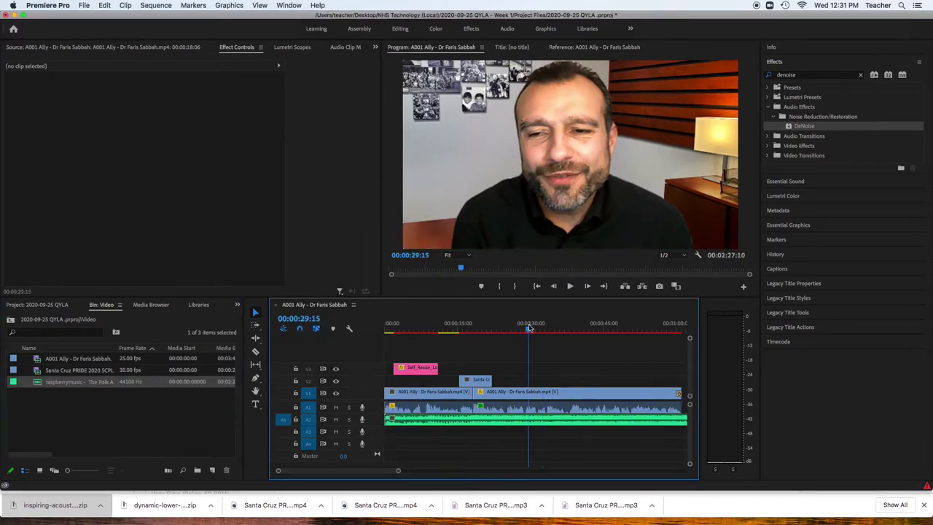
key("minus")
key("minus")
key("minus")
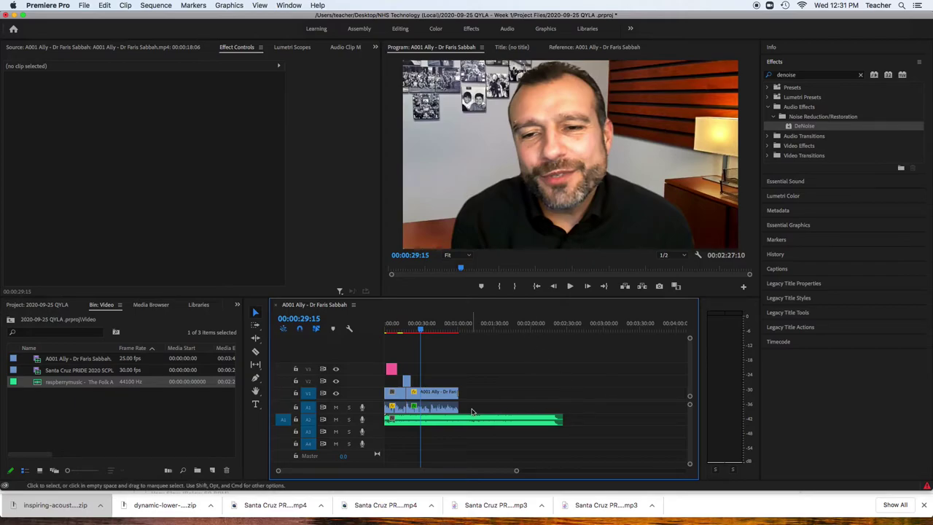
- Trim the music to end with the interview, heighten track A2, and switch to the Pen tool
left_click_drag(562, 419, 458, 419)
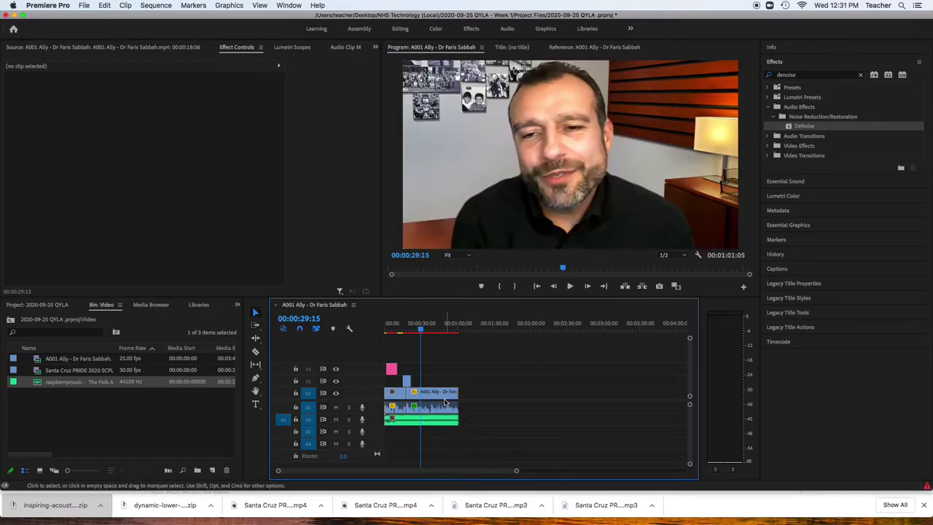
key("space")
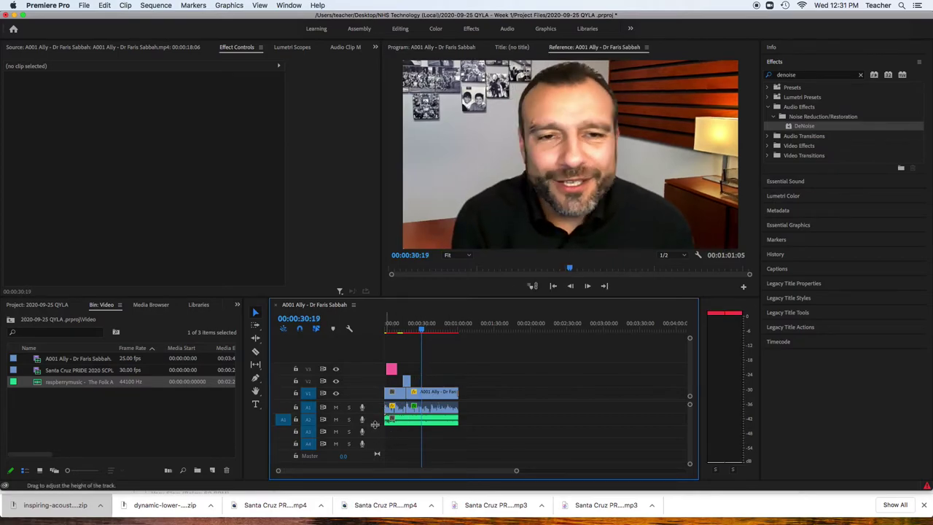
left_click_drag(374, 425, 374, 447)
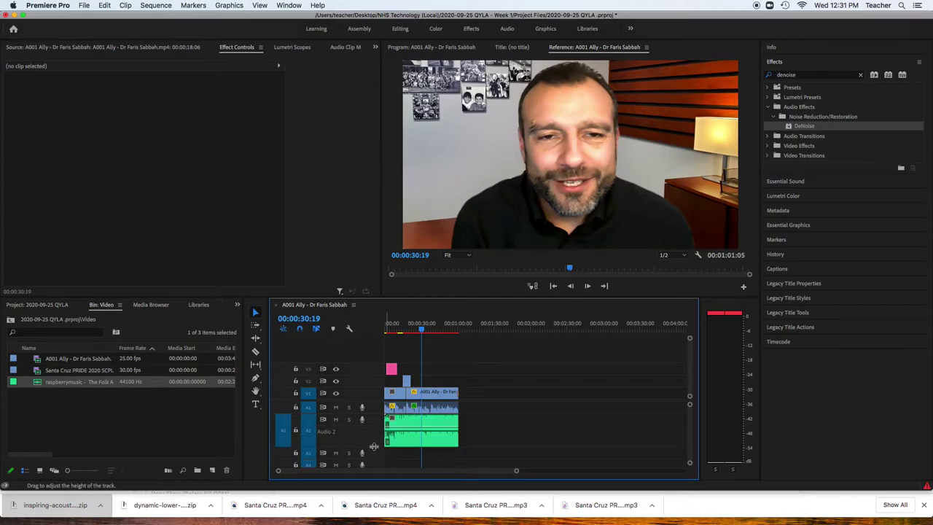
left_click(255, 377)
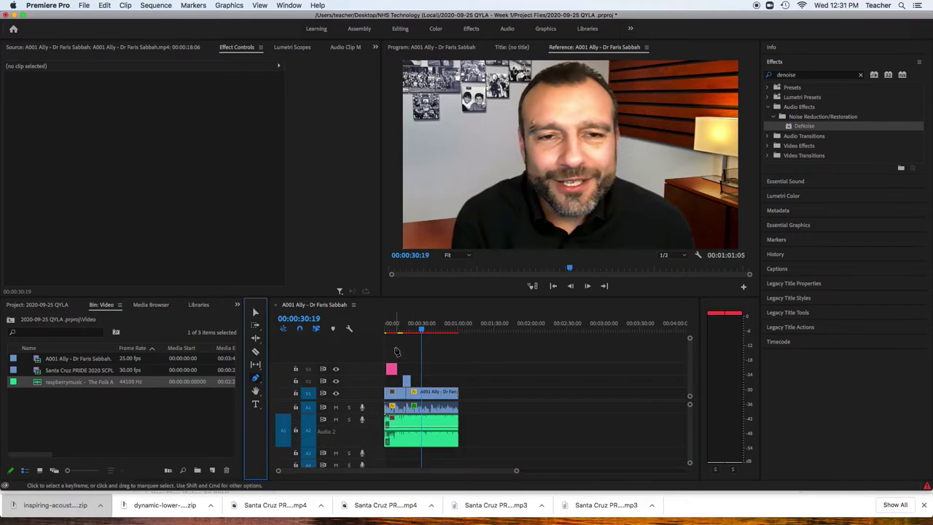
key("backslash")
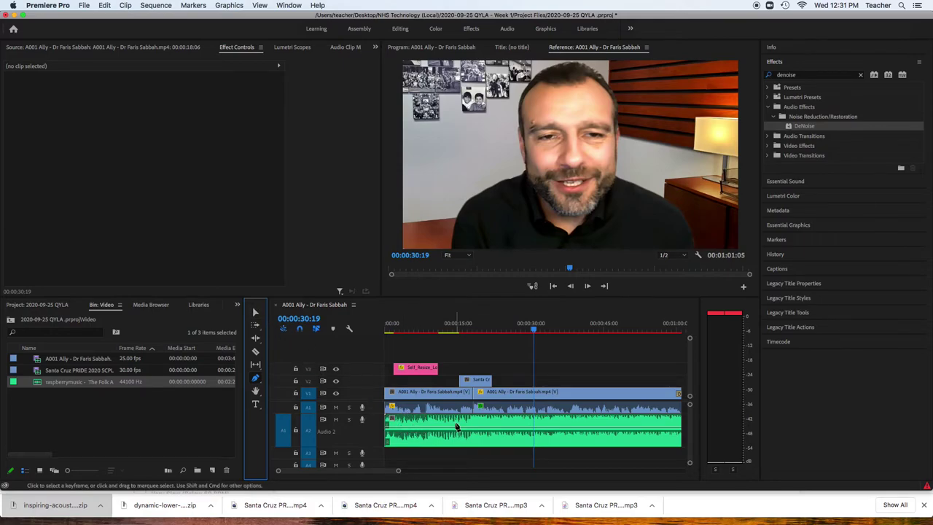
- Delete the stray volume keyframe on the raspberrymusic clip in A2
left_click(503, 433)
left_click(516, 427)
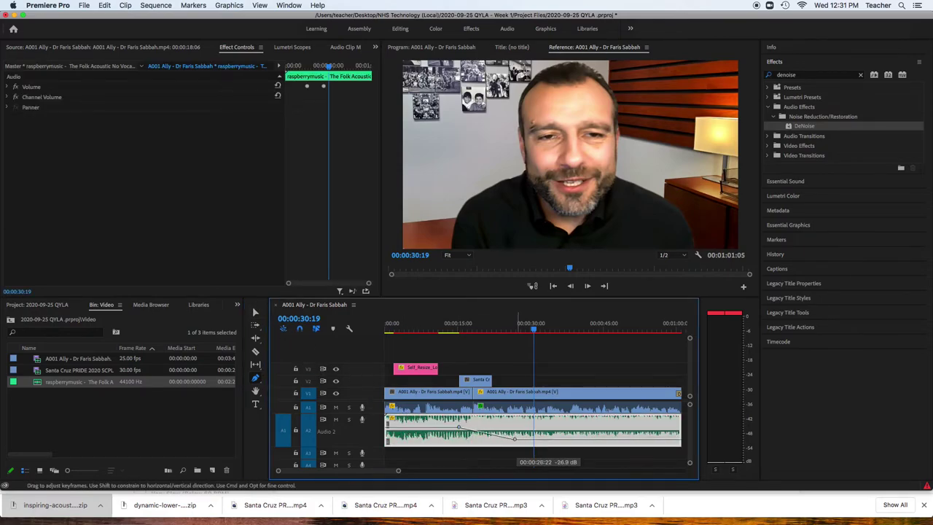
key("Delete")
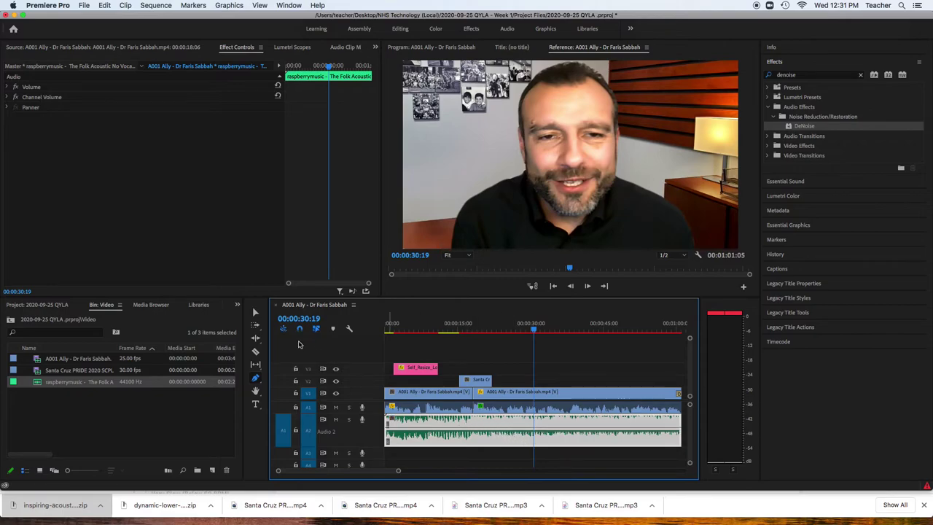
- Pull the music volume rubber band down to about -27 dB, checking it by playback
key("v")
left_click_drag(486, 433, 485, 440)
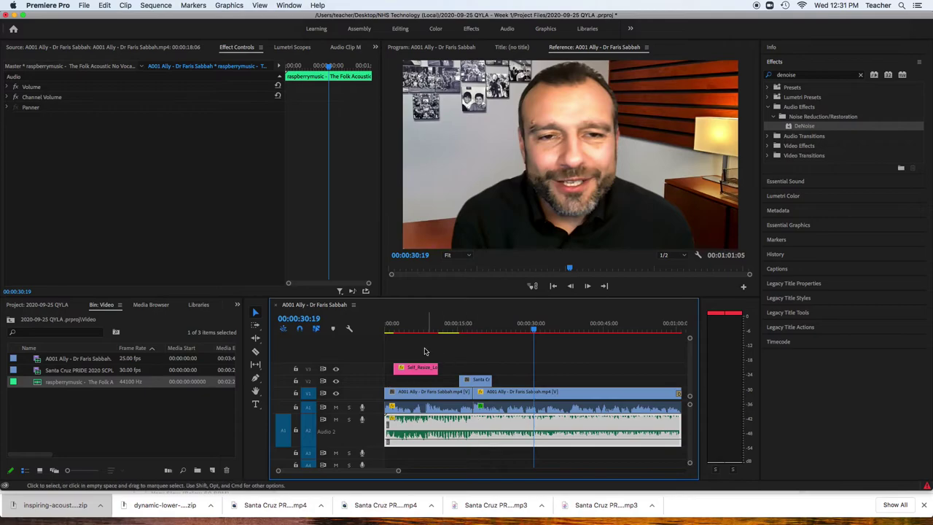
key("space")
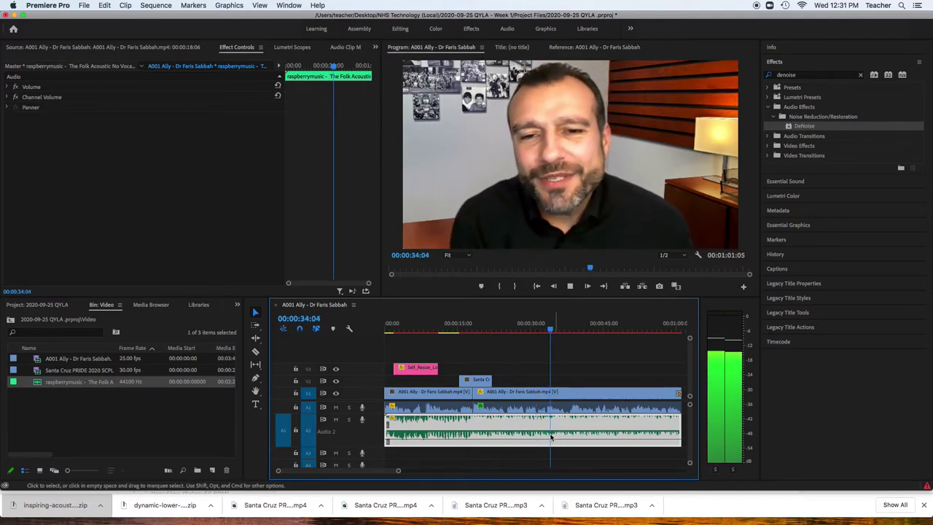
key("space")
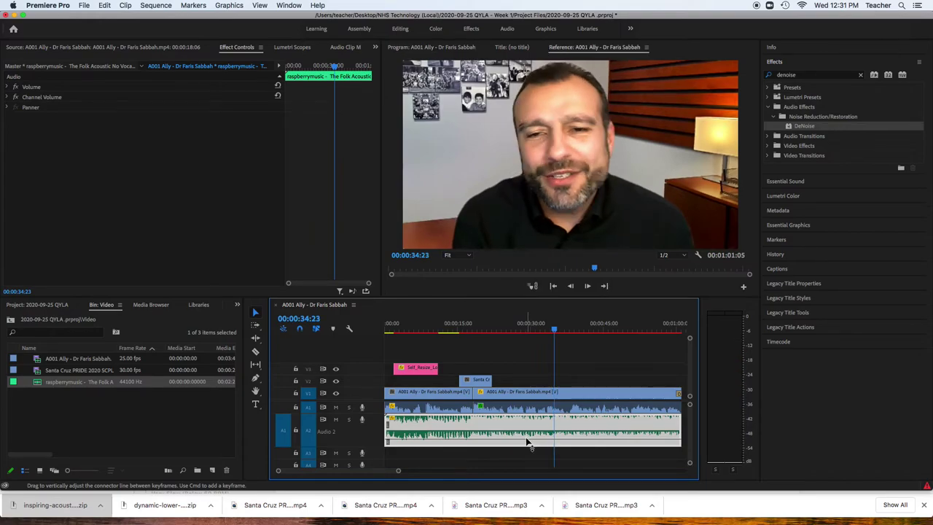
left_click_drag(529, 441, 527, 443)
key("space")
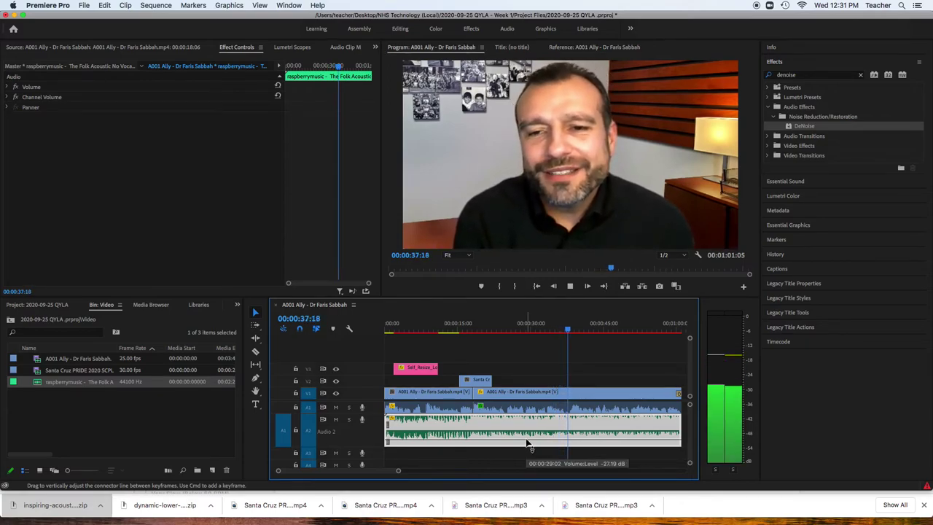
key("space")
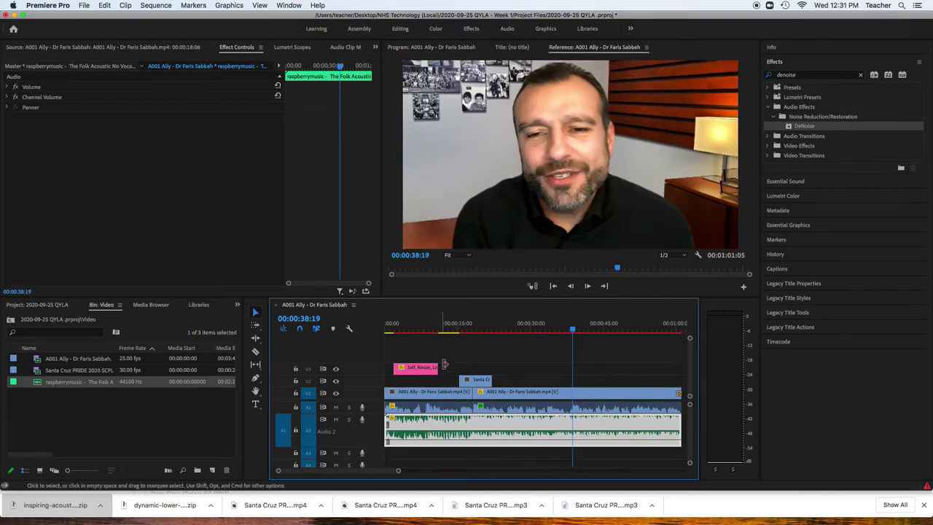
- Play the sequence from the start and from 15 s, then open the second interview clip in the Source monitor
left_click(392, 328)
key("space")
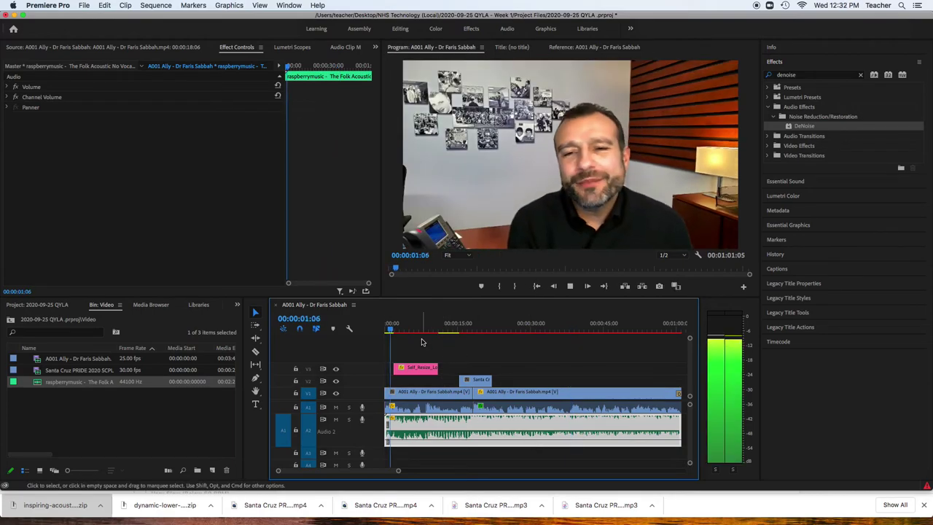
left_click(460, 328)
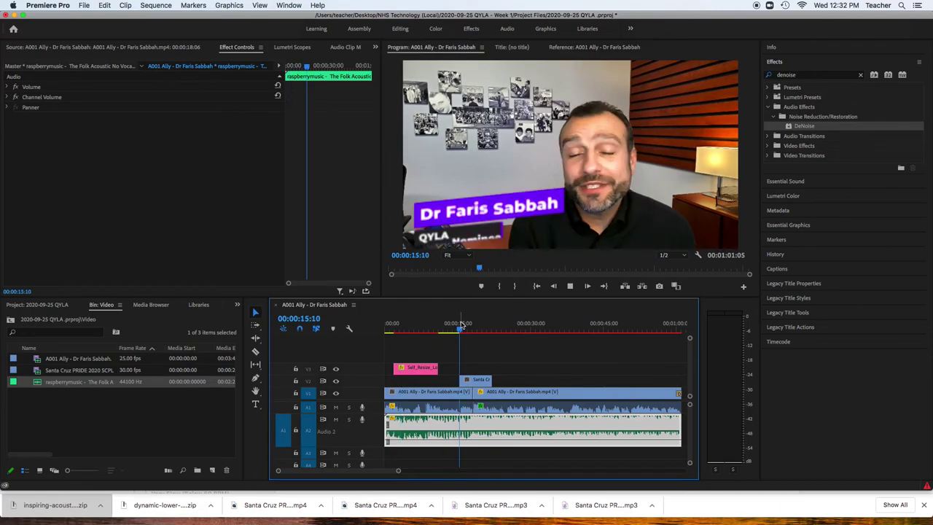
key("space")
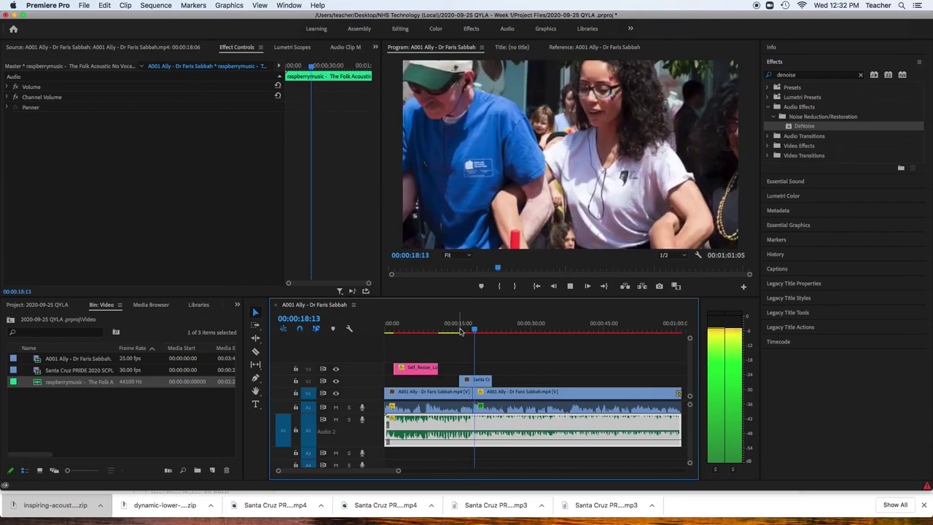
key("space")
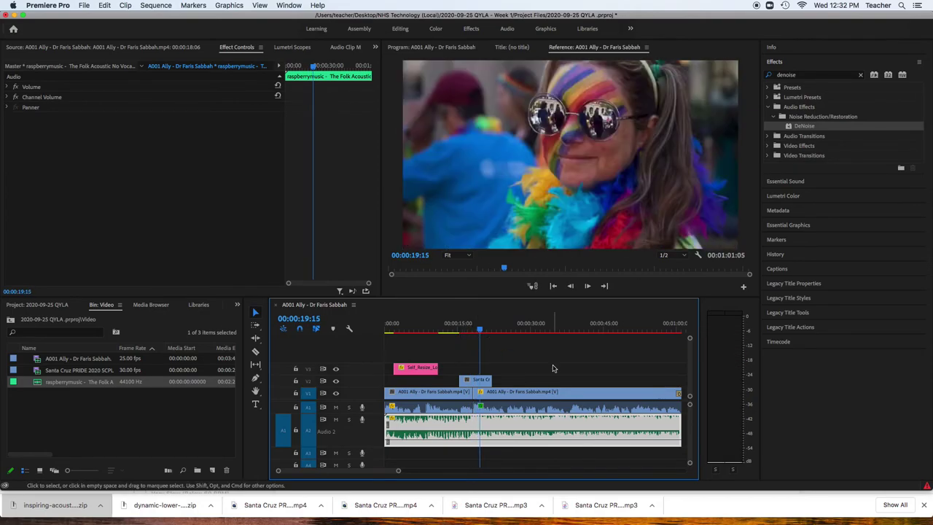
left_click(556, 329)
double_click(563, 399)
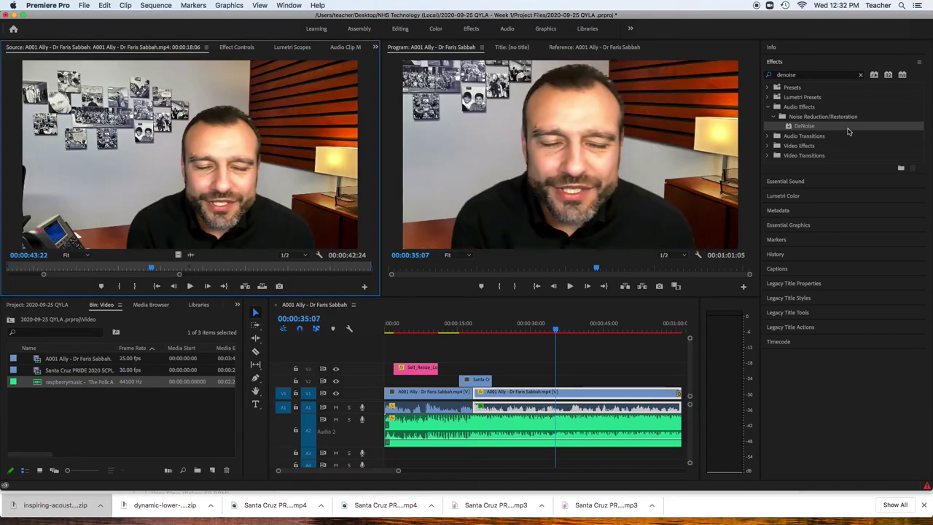
- Collapse Audio Effects and expand Video Effects to list categories like Adjust and Keying
left_click(769, 107)
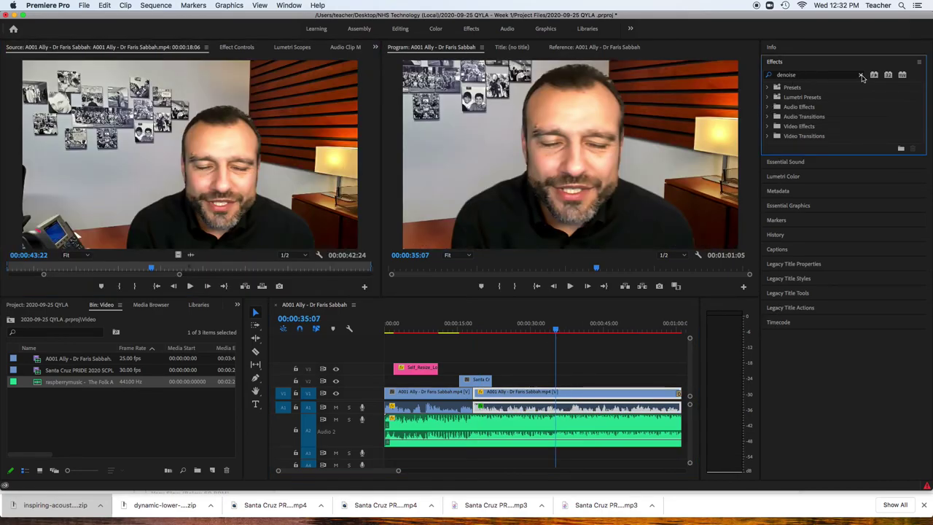
left_click(771, 126)
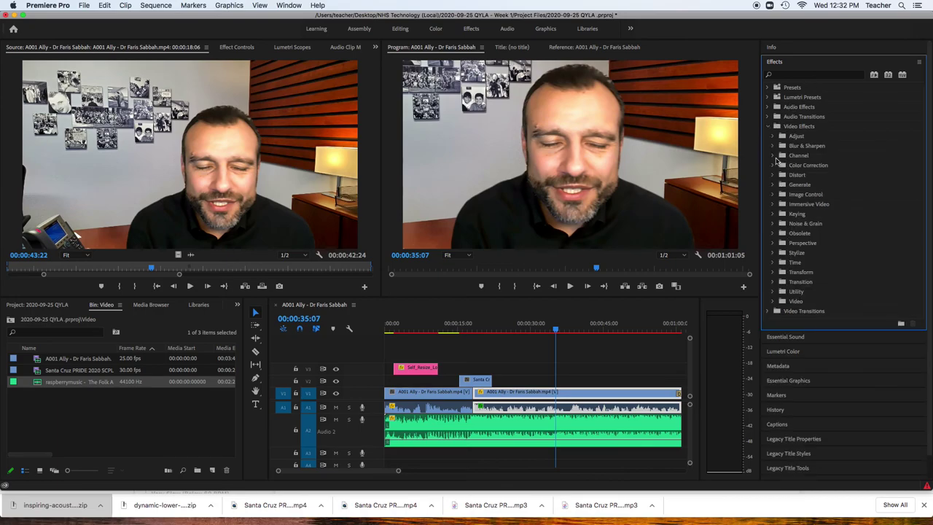
left_click(774, 136)
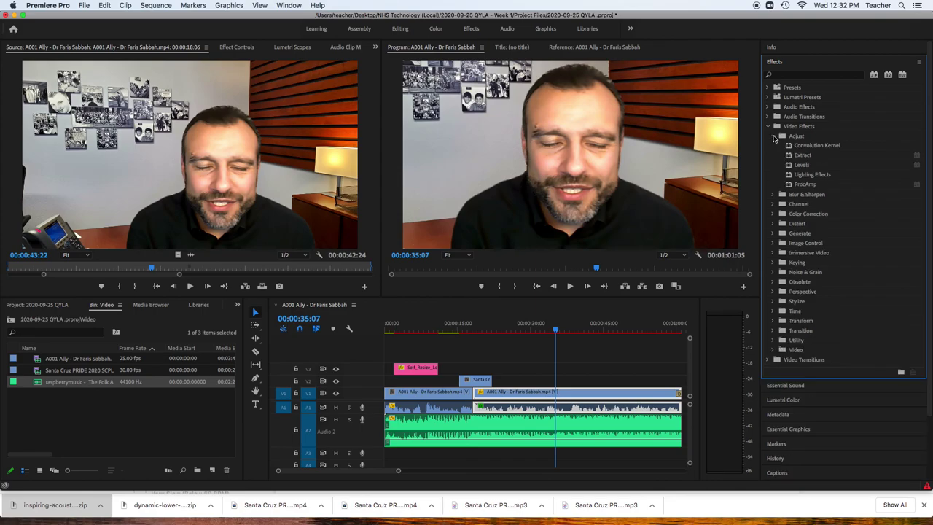
left_click(774, 136)
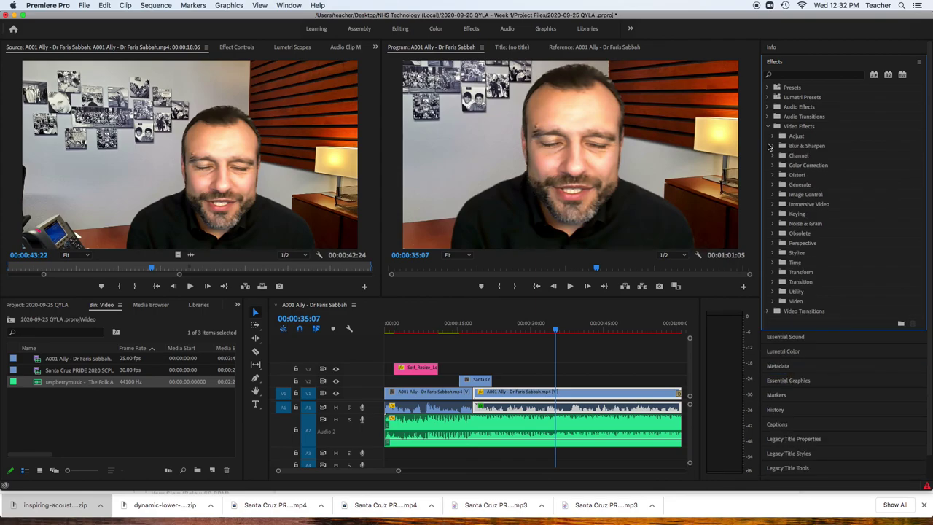
left_click(532, 369)
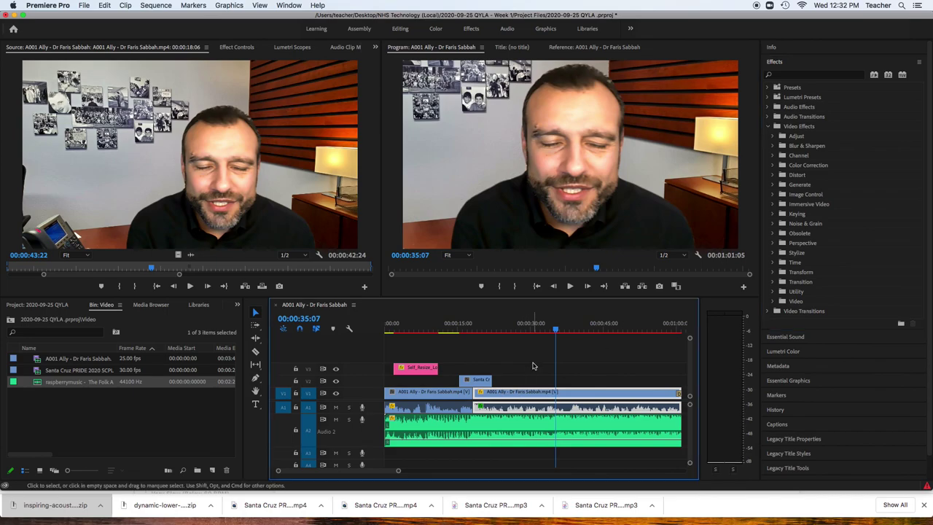